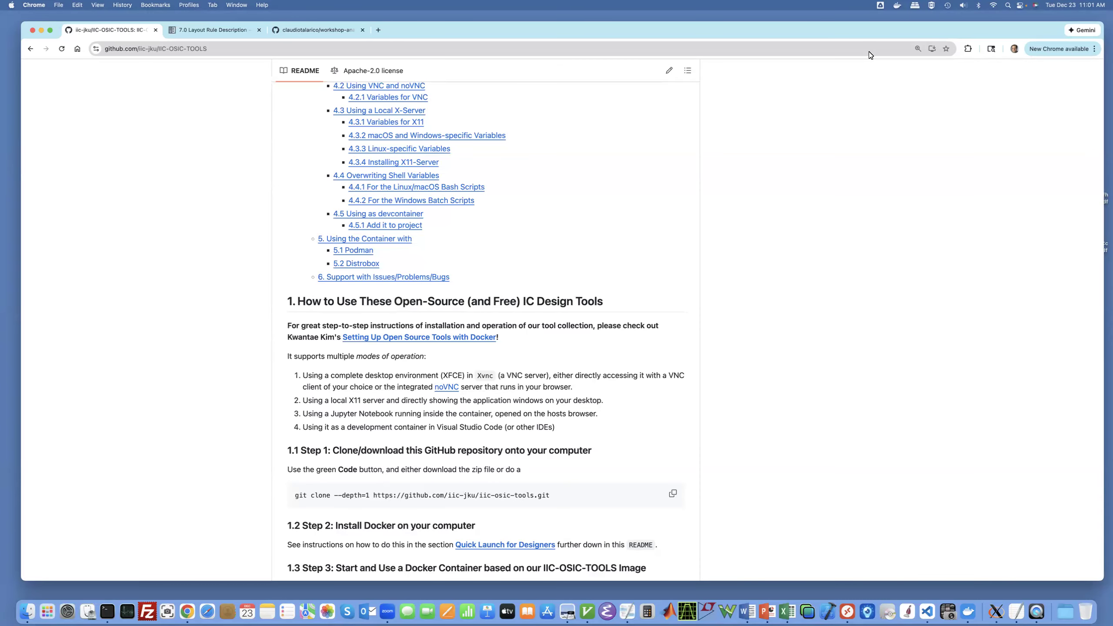
Review the workshop-analog-2025 README, the IIC-OSIC-TOOLS repository and the GF180MCU layout rule documentation in the browser.
left_click_drag(795, 32, 794, 31)
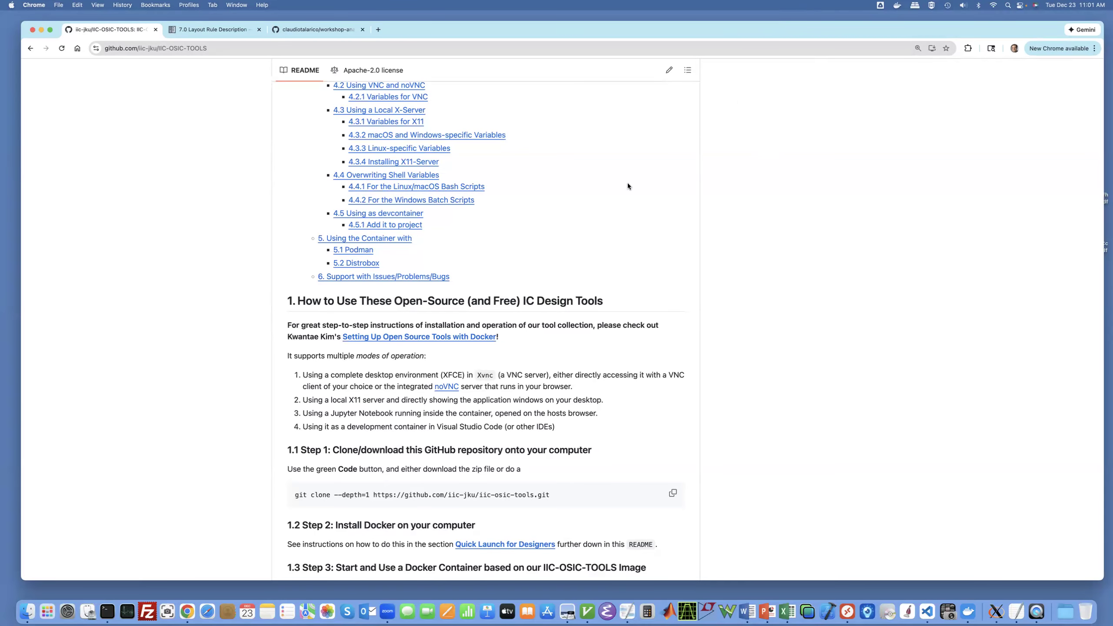
left_click(292, 33)
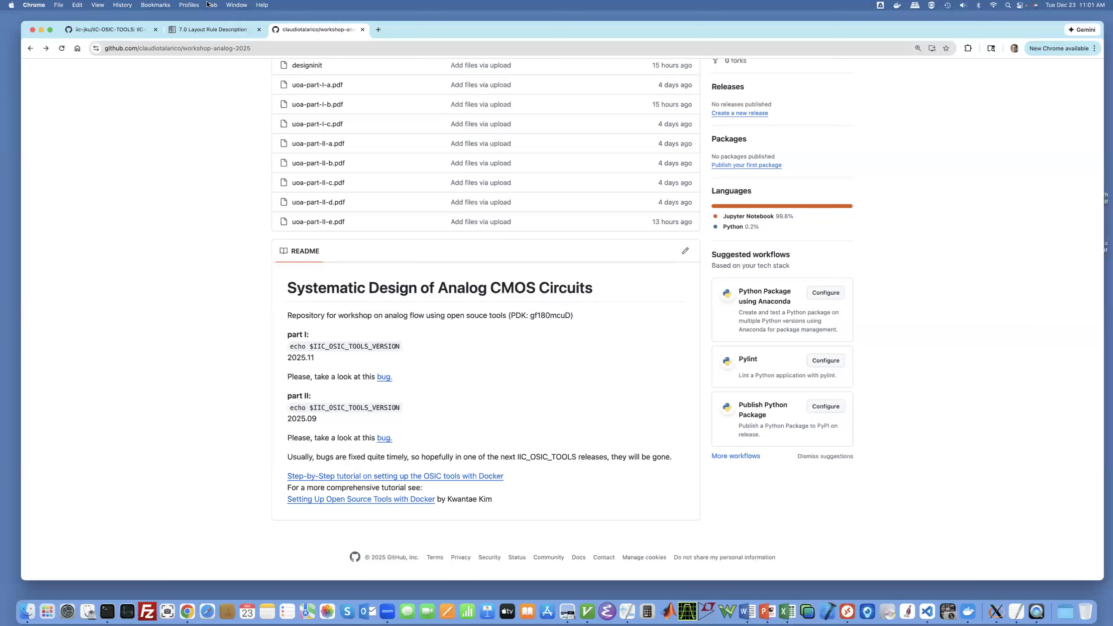
left_click(147, 35)
scroll(298, 100, "up", 20)
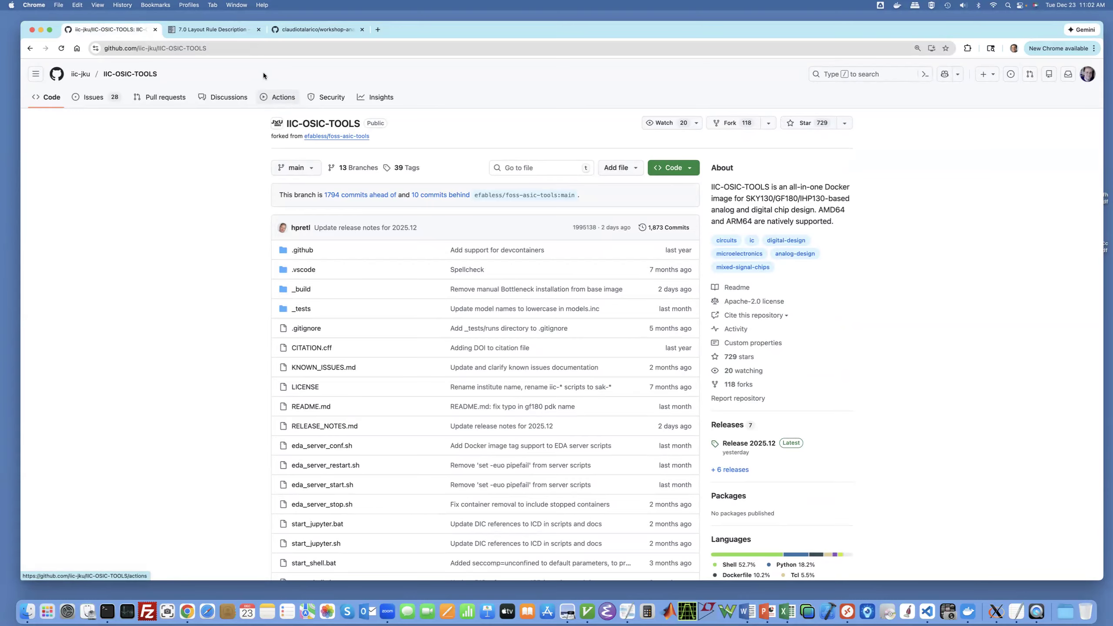
left_click(249, 34)
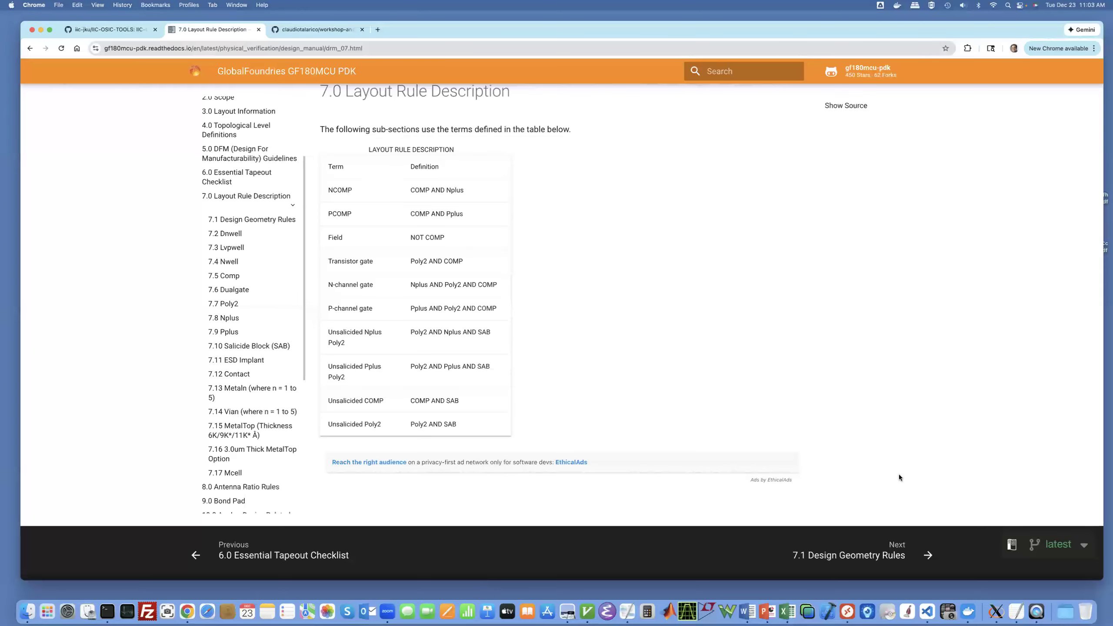
Switch to Docker Desktop and check its images and running containers.
left_click(968, 611)
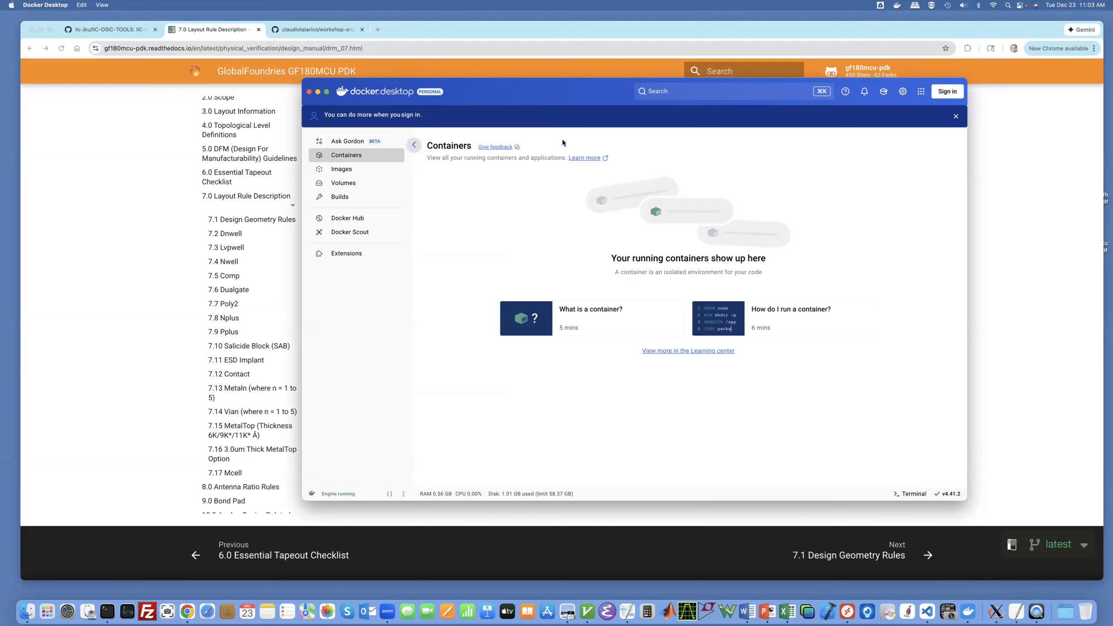
left_click(341, 170)
left_click(350, 158)
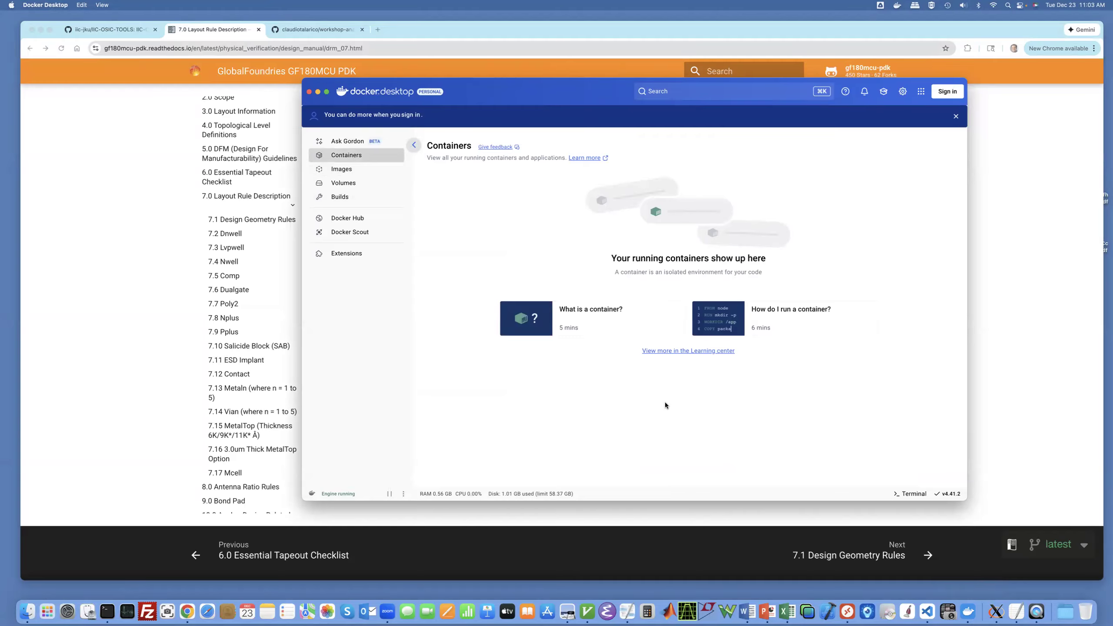
Switch to Visual Studio Code and open its integrated terminal.
left_click(932, 617)
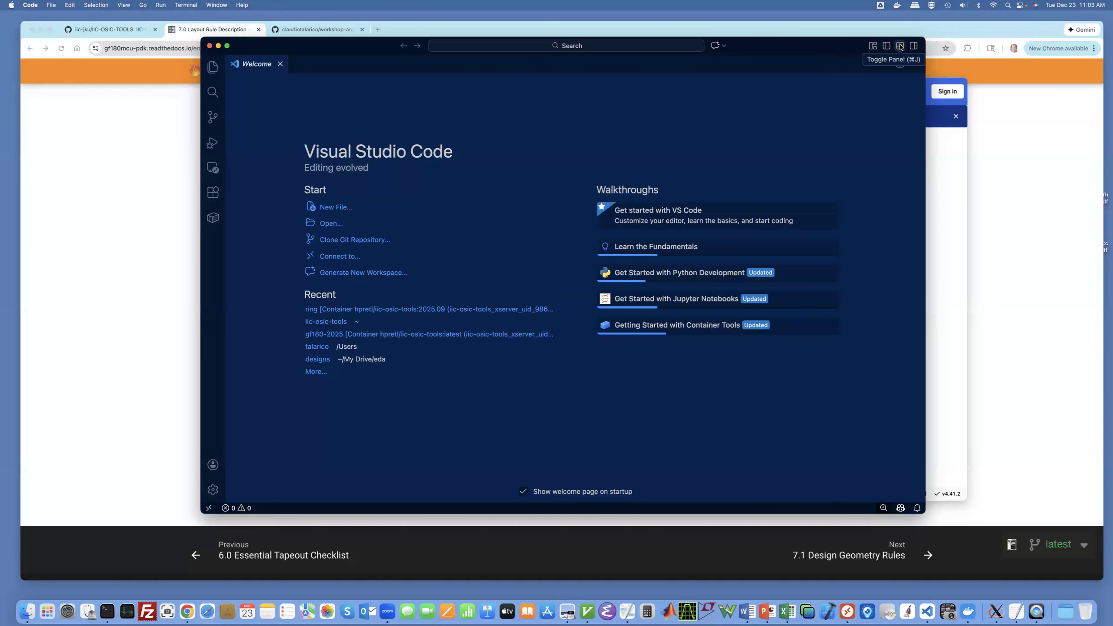
left_click(899, 45)
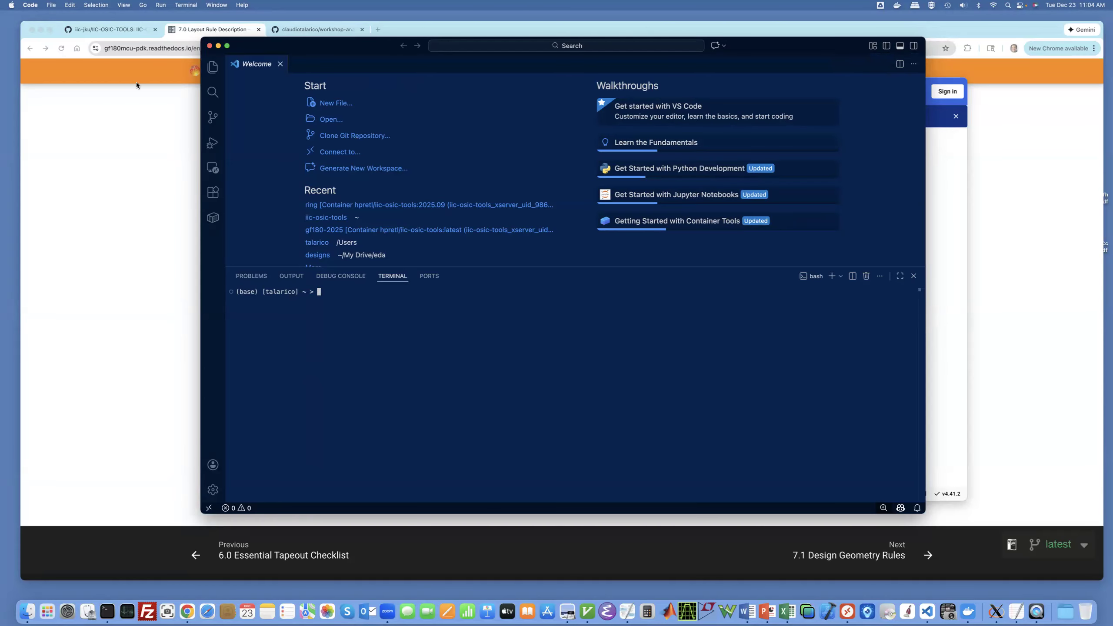
Switch to Chrome and copy the git clone command from step 1.1 of the IIC-OSIC-TOOLS README.
left_click(138, 27)
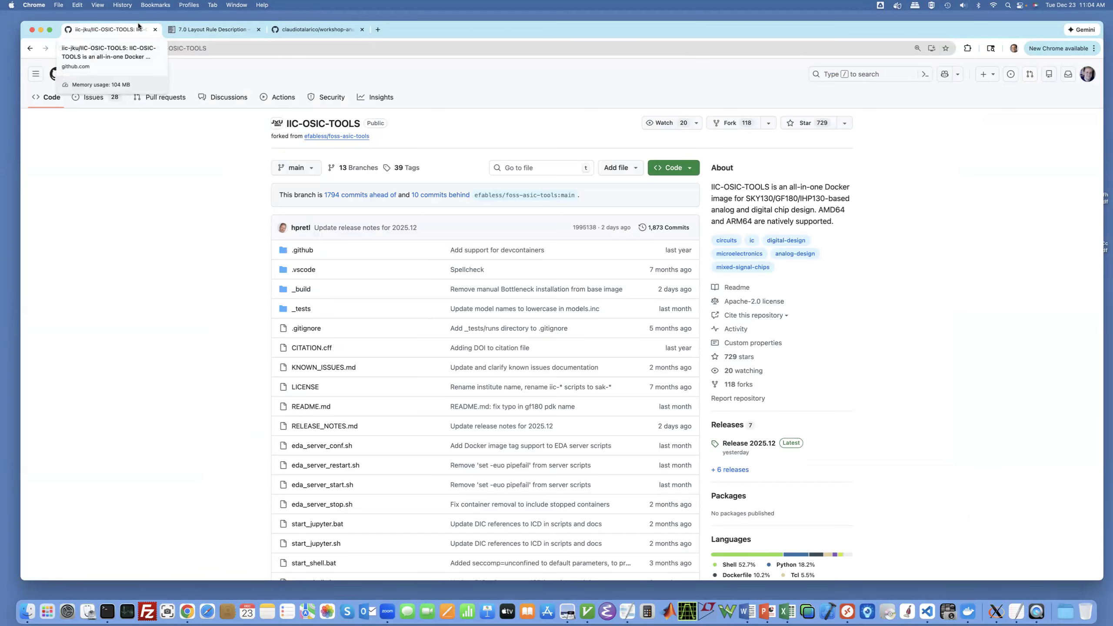
scroll(171, 230, "down", 6)
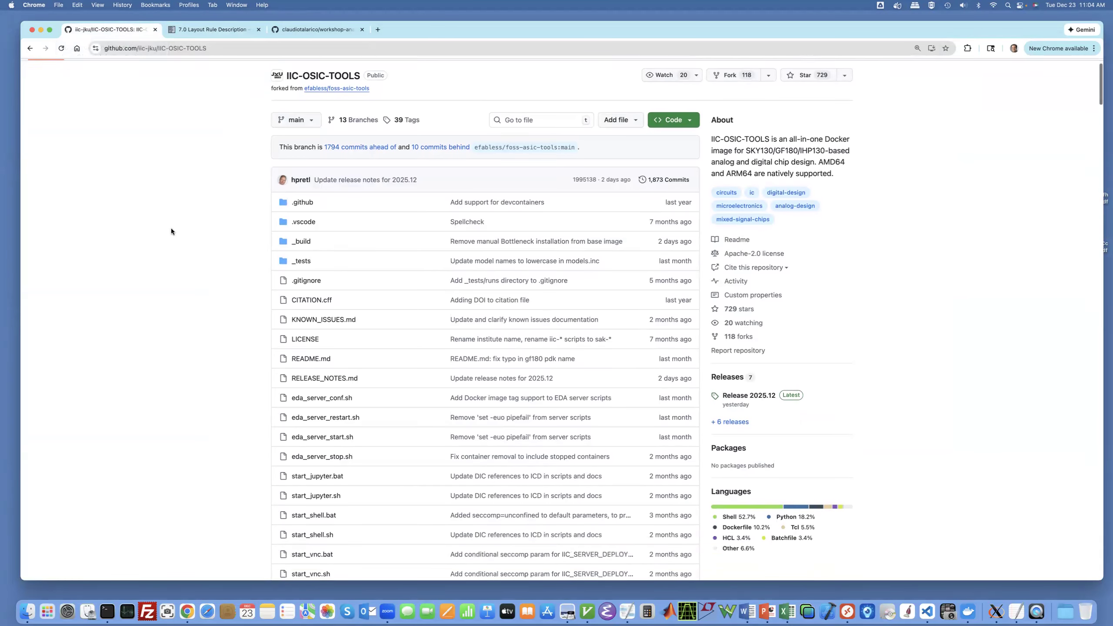
scroll(171, 231, "down", 12)
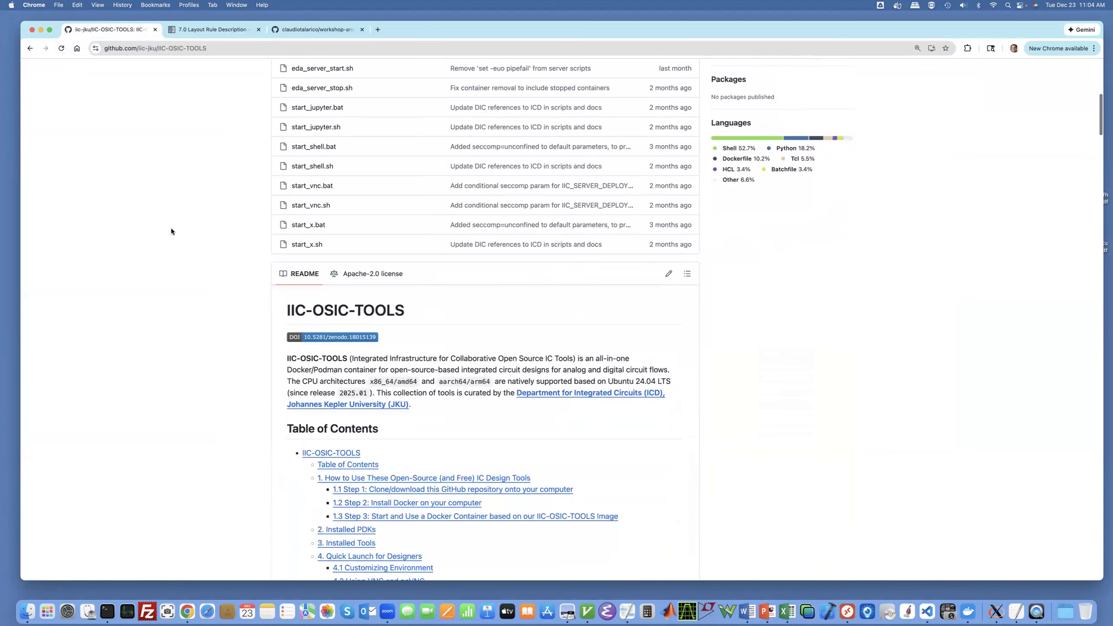
scroll(171, 231, "down", 2)
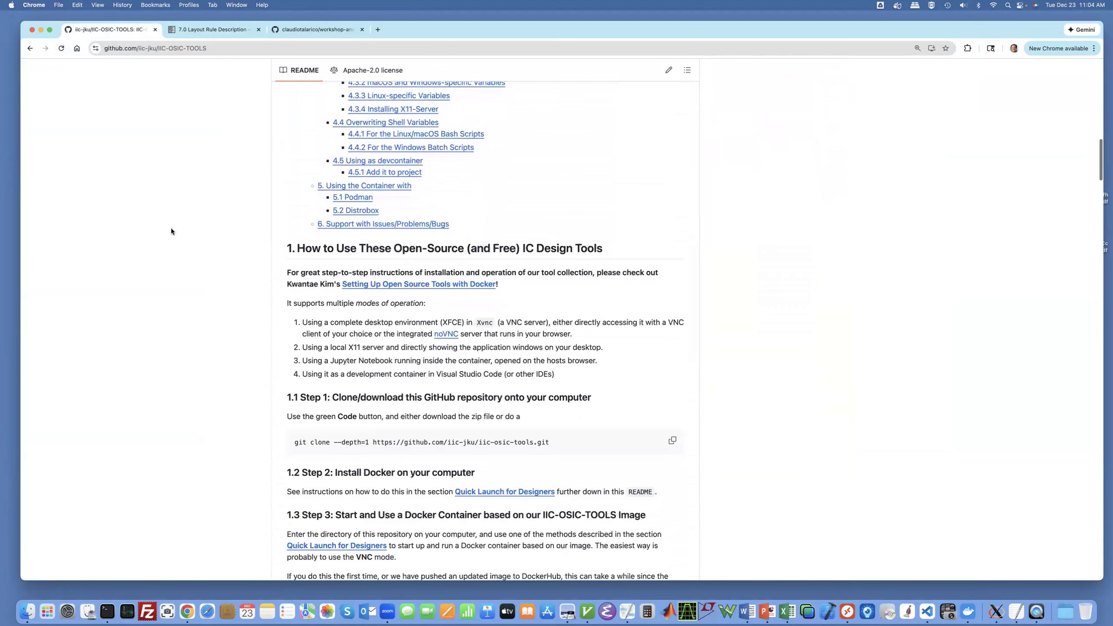
left_click(677, 445)
left_click(927, 611)
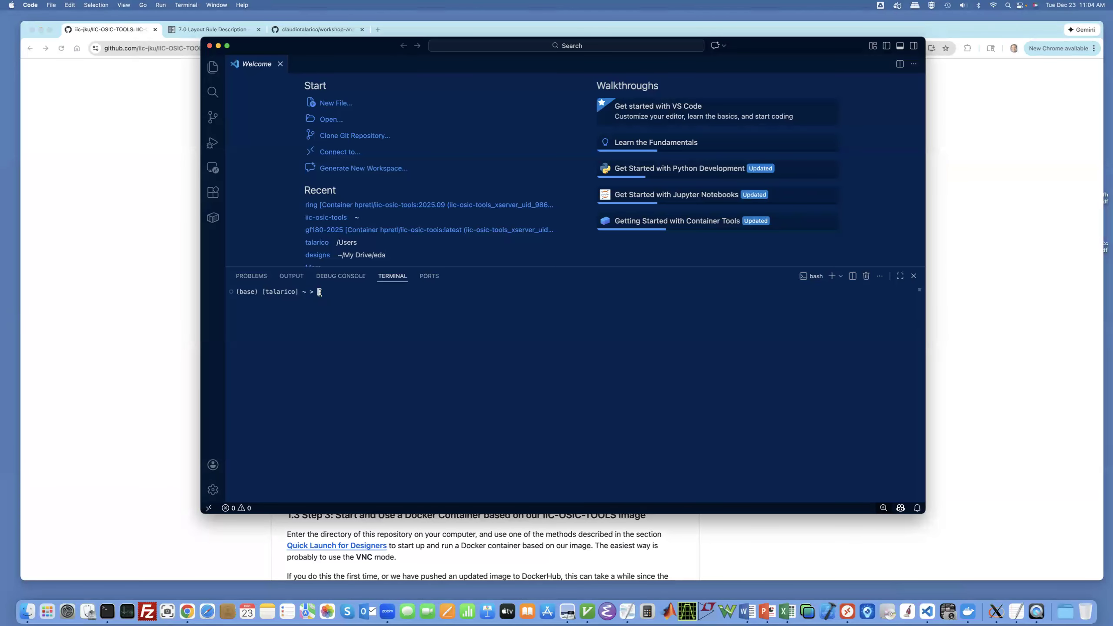
right_click(319, 293)
left_click(335, 331)
key("Return")
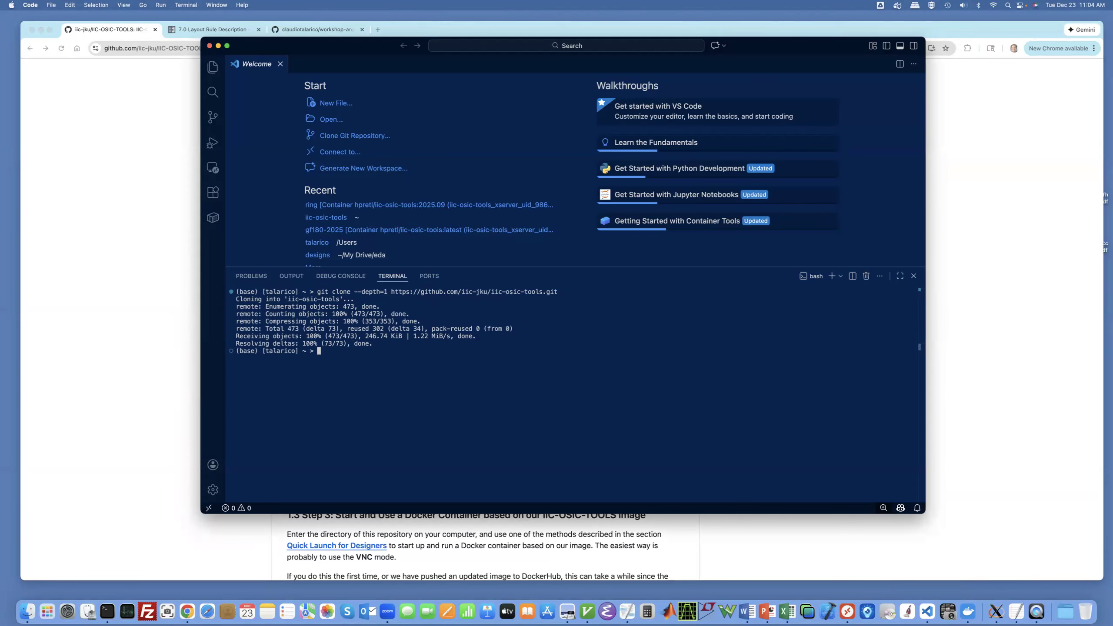
Change the terminal's working directory to ./iic-osic-tools/.
type("cd ")
type("./")
key("Tab")
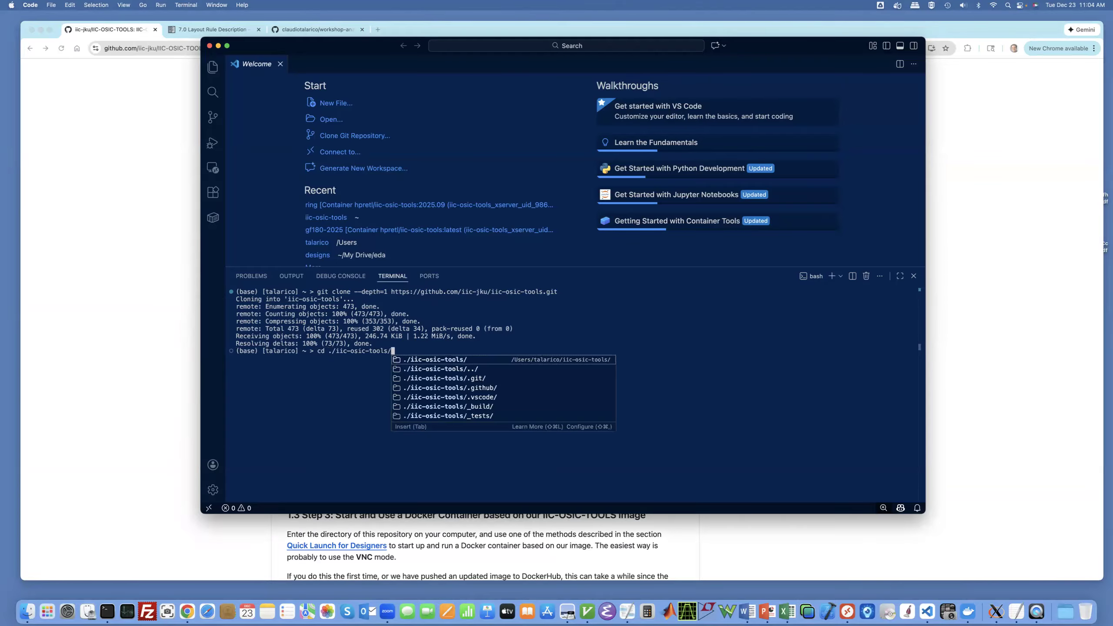
key("Return")
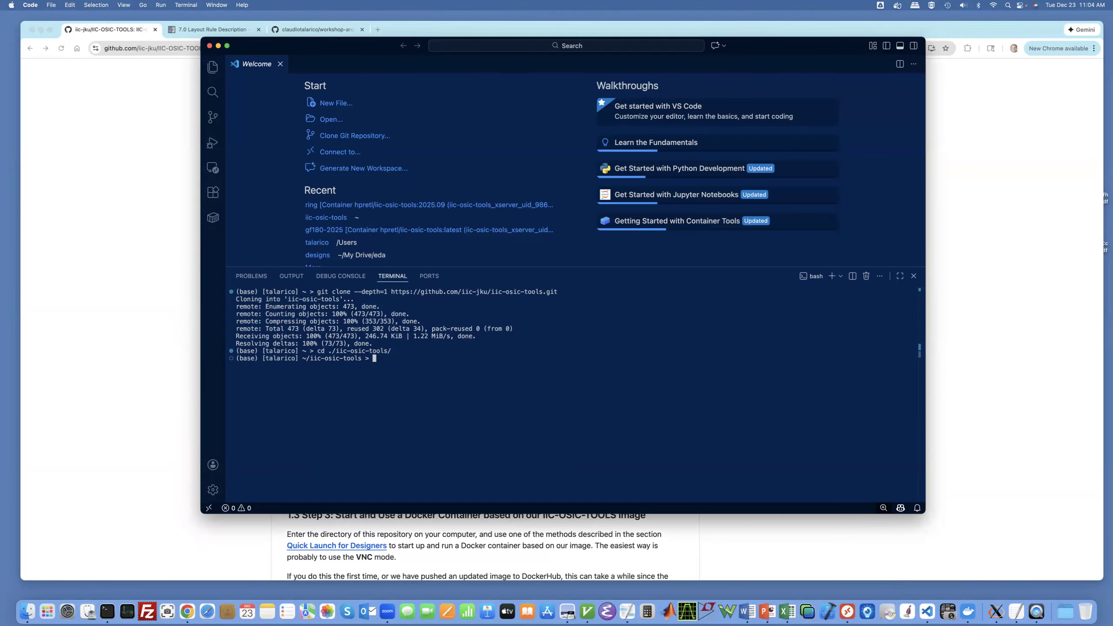
type("./start")
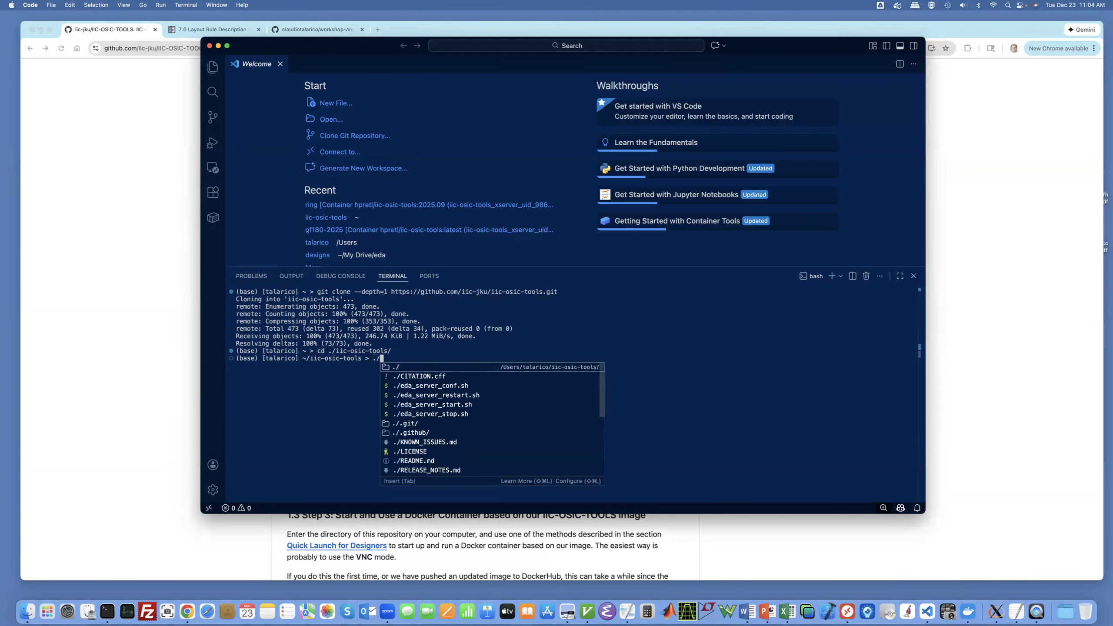
type("_x.sh")
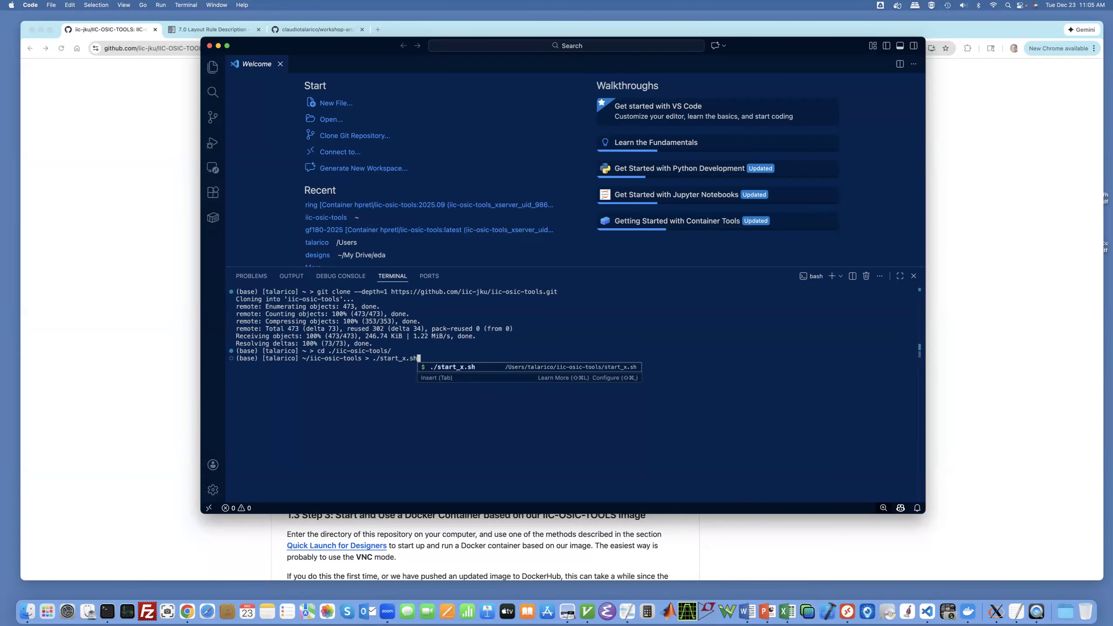
key("BackSpace")
key("BackSpace")
key("BackSpace")
key("BackSpace")
key("BackSpace")
key("BackSpace")
key("BackSpace")
key("BackSpace")
key("BackSpace")
key("BackSpace")
key("BackSpace")
key("BackSpace")
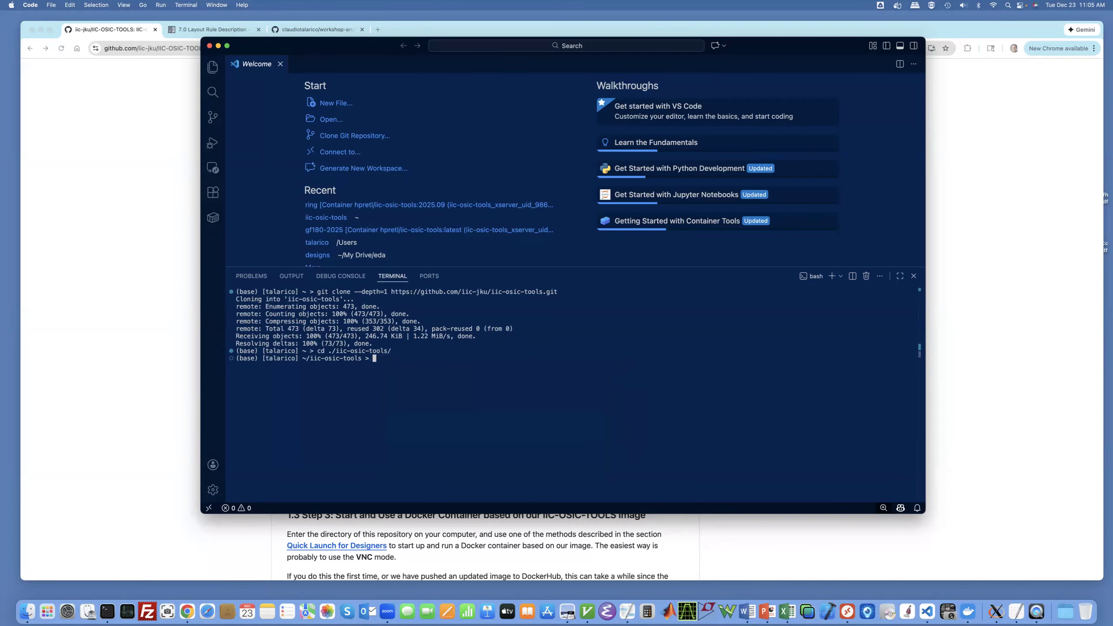
Open the vai.sh script in the editor with the terminal command code vai.sh.
type("vai.")
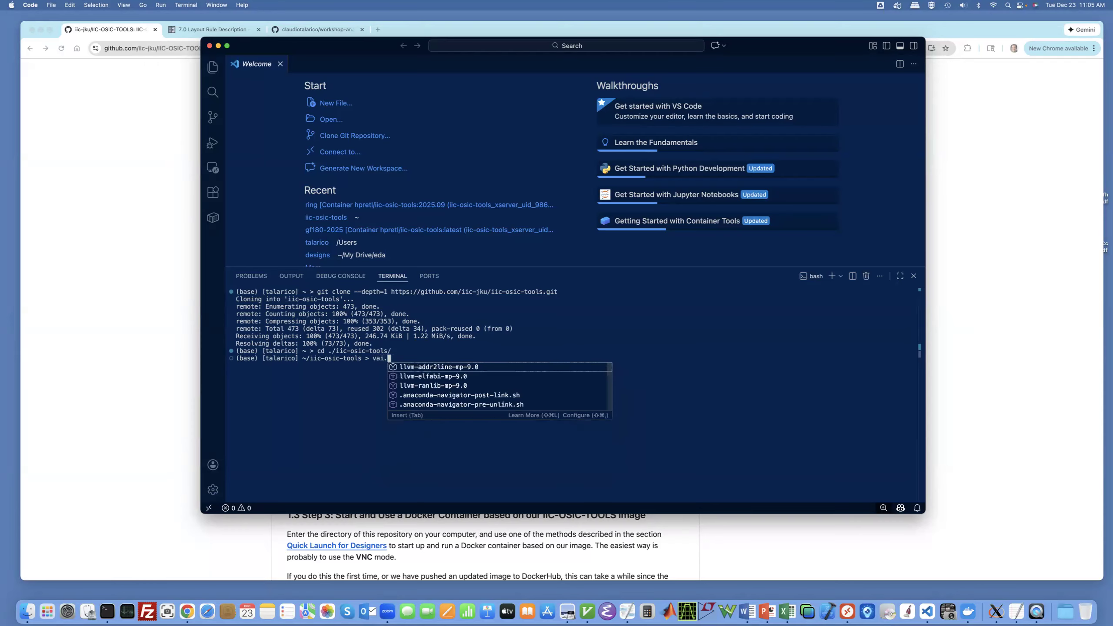
type("sh")
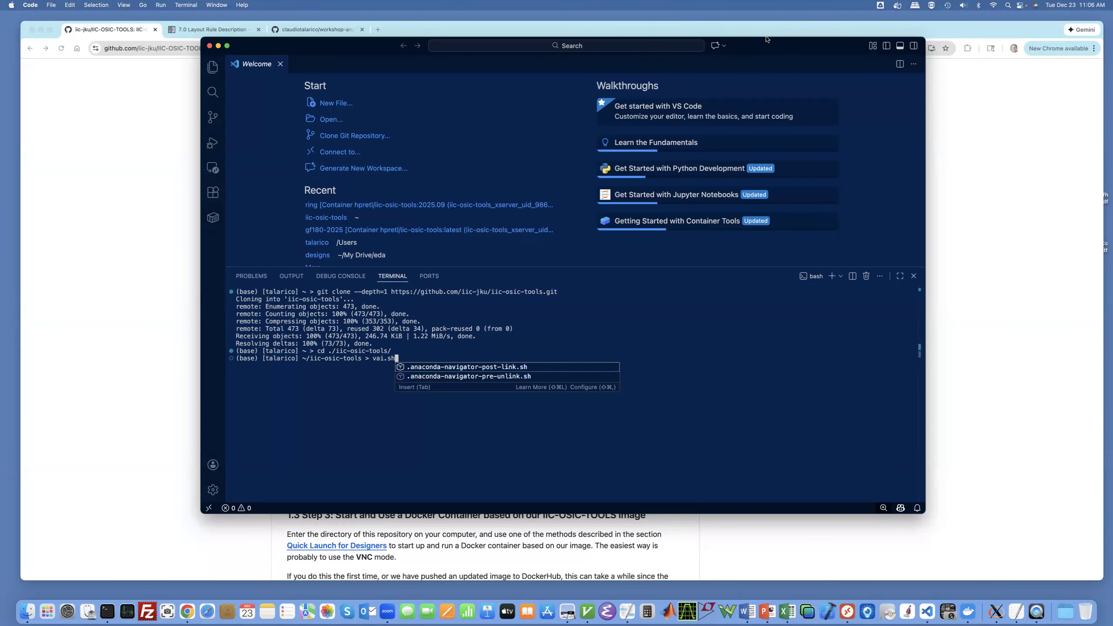
key("super+Tab")
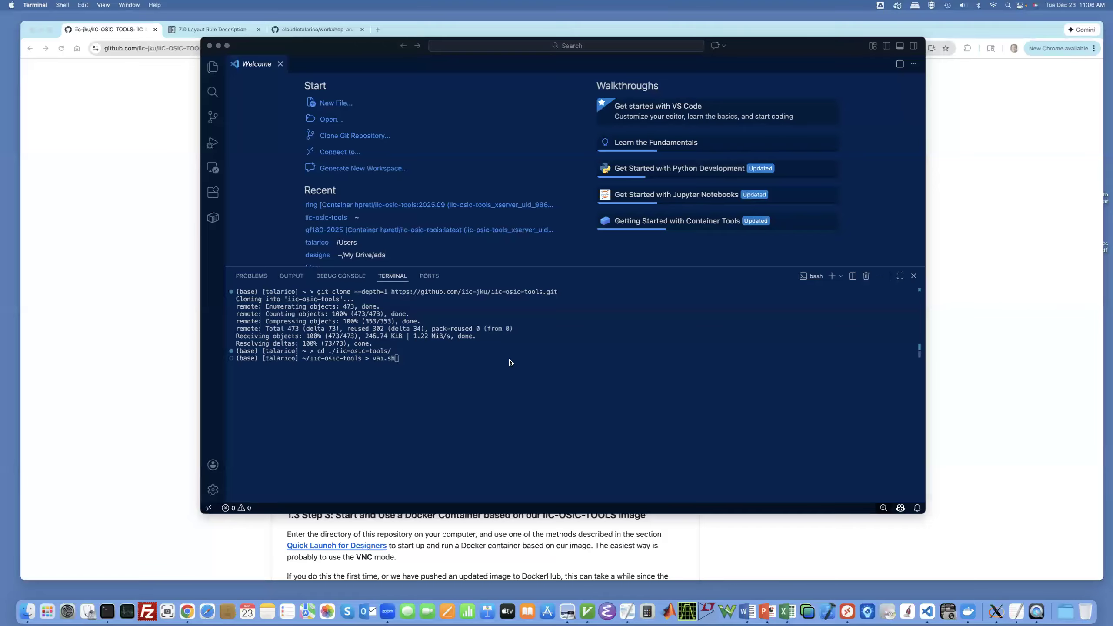
left_click(411, 357)
key("Left")
key("Left")
key("Left")
key("Left")
key("Left")
key("Left")
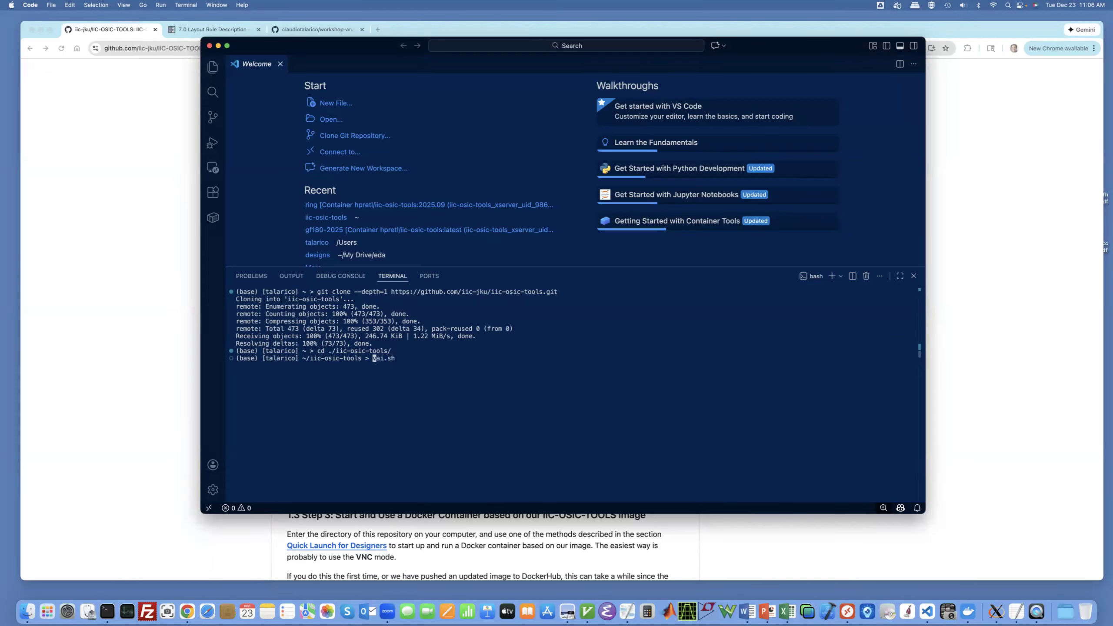
type("code")
key("Return")
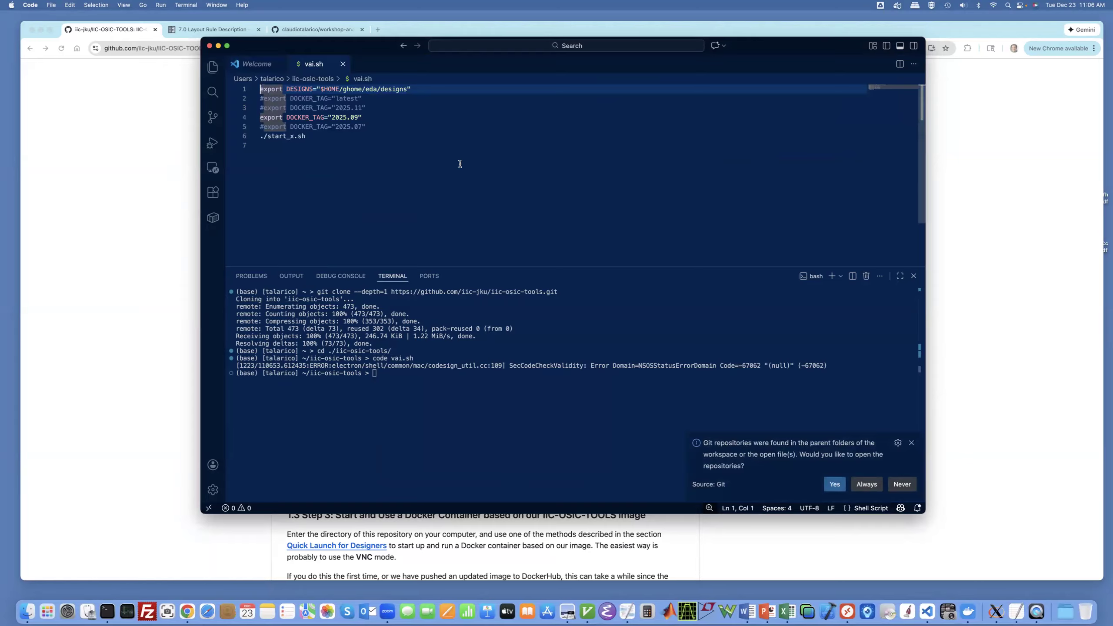
Examine the ./start_x.sh call and the DESIGNS export in vai.sh.
scroll(359, 121, "down", 1)
scroll(306, 135, "up", 1)
left_click_drag(307, 134, 259, 132)
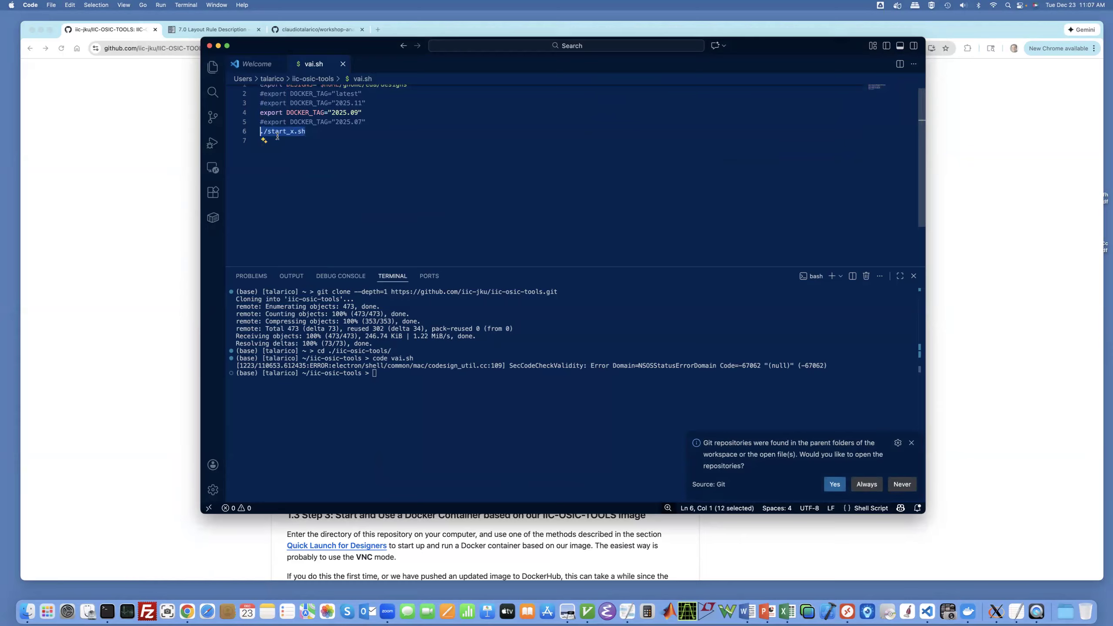
scroll(277, 137, "up", 1)
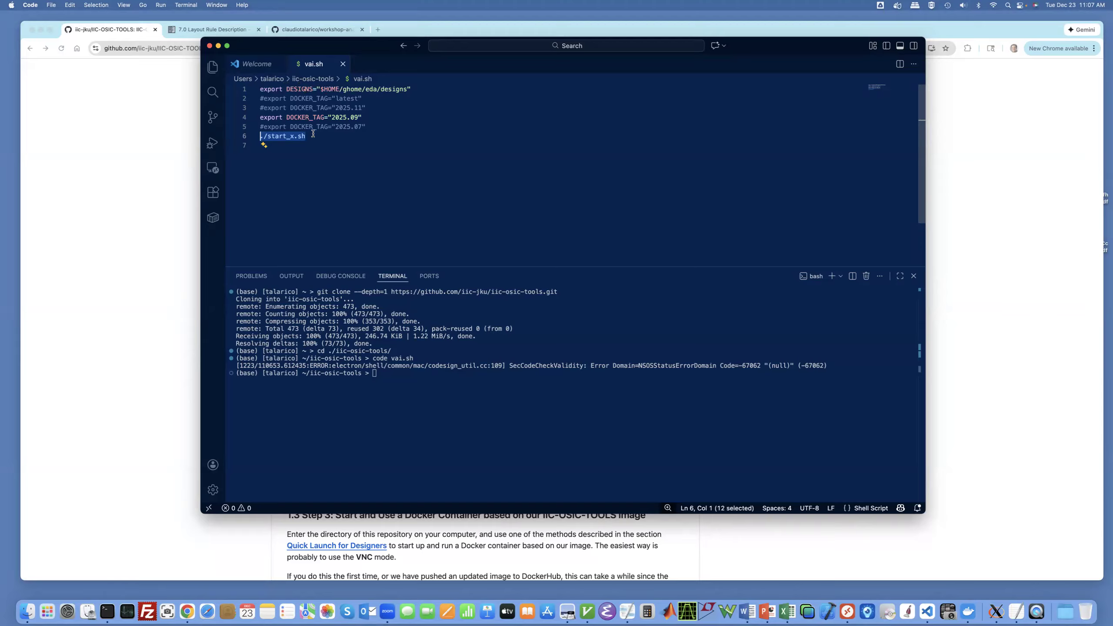
key("Up")
key("Up")
key("Up")
key("Up")
key("Up")
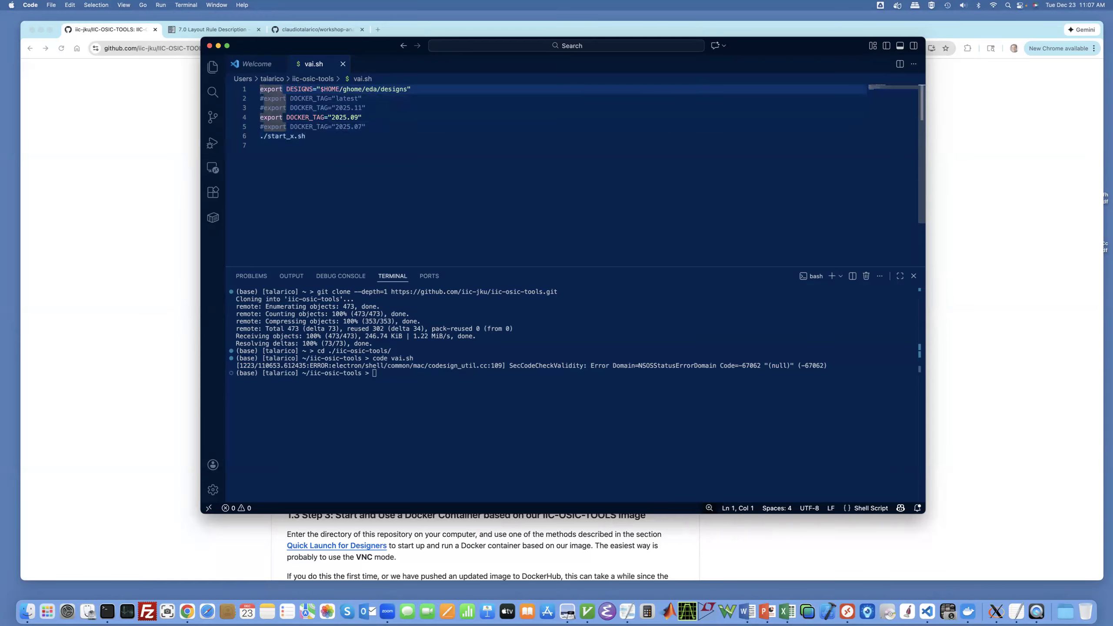
Examine the active DOCKER_TAG export on line 4 of vai.sh and the tag it selects.
key("Down")
key("Down")
key("Down")
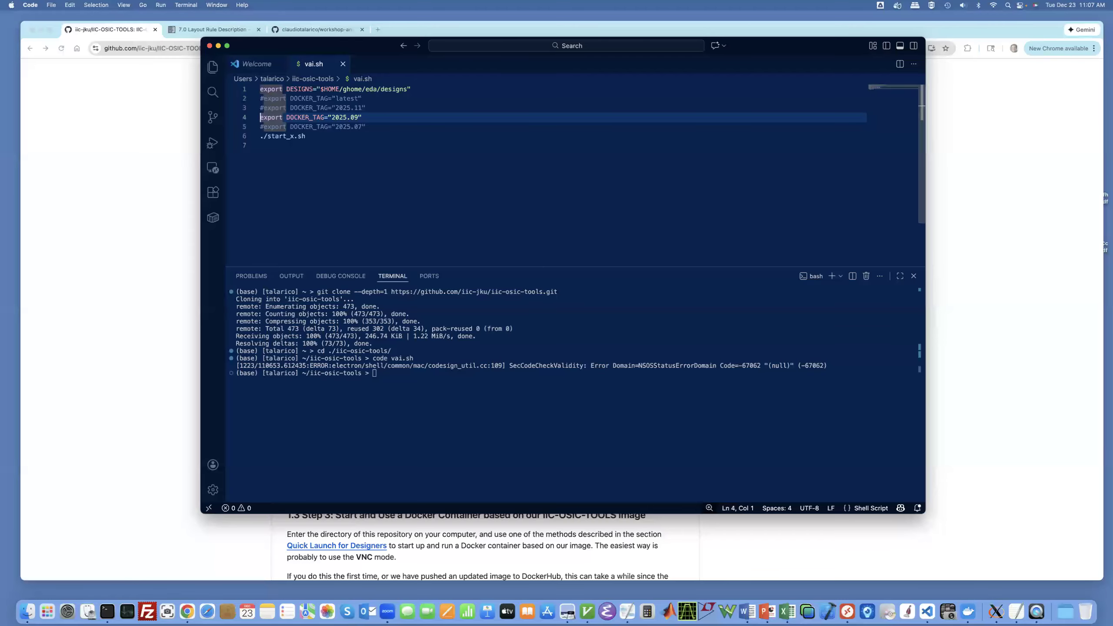
key("Right")
key("Right")
key("Right")
key("Right")
key("Right")
key("Right")
key("Right")
key("Right")
key("Right")
key("Right")
key("Right")
key("Right")
key("Right")
key("Right")
key("Right")
key("Right")
key("Right")
key("Right")
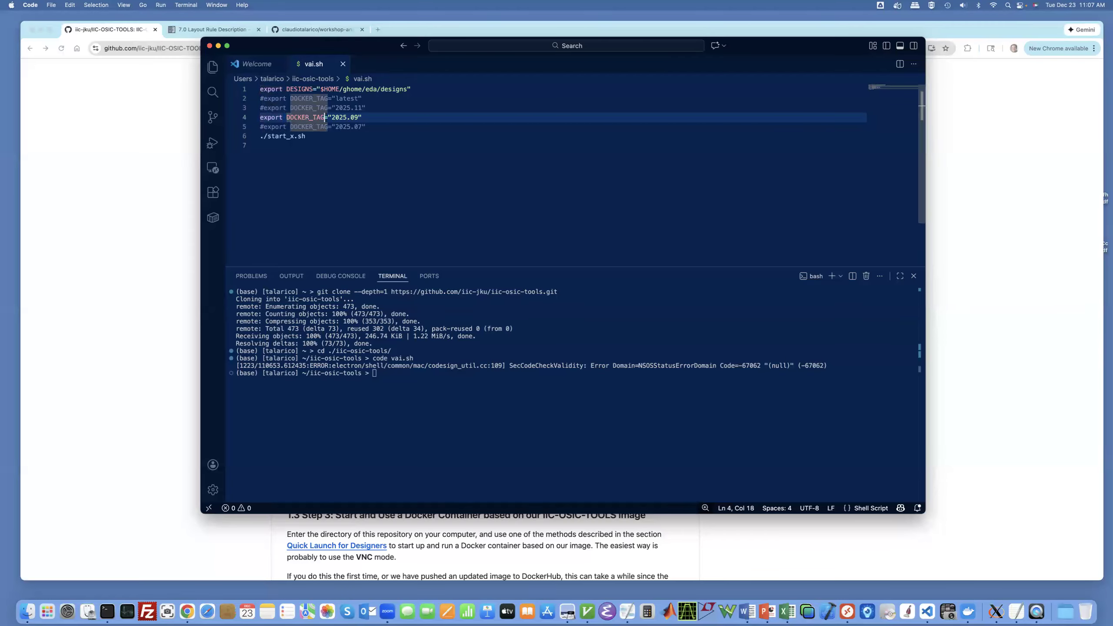
key("Left")
key("Left")
key("Left")
key("Left")
key("Left")
key("Left")
key("Left")
key("Left")
key("Left")
key("Left")
key("Left")
key("Left")
key("Left")
key("Left")
key("Left")
left_click(316, 117)
key("Right")
key("Right")
key("Right")
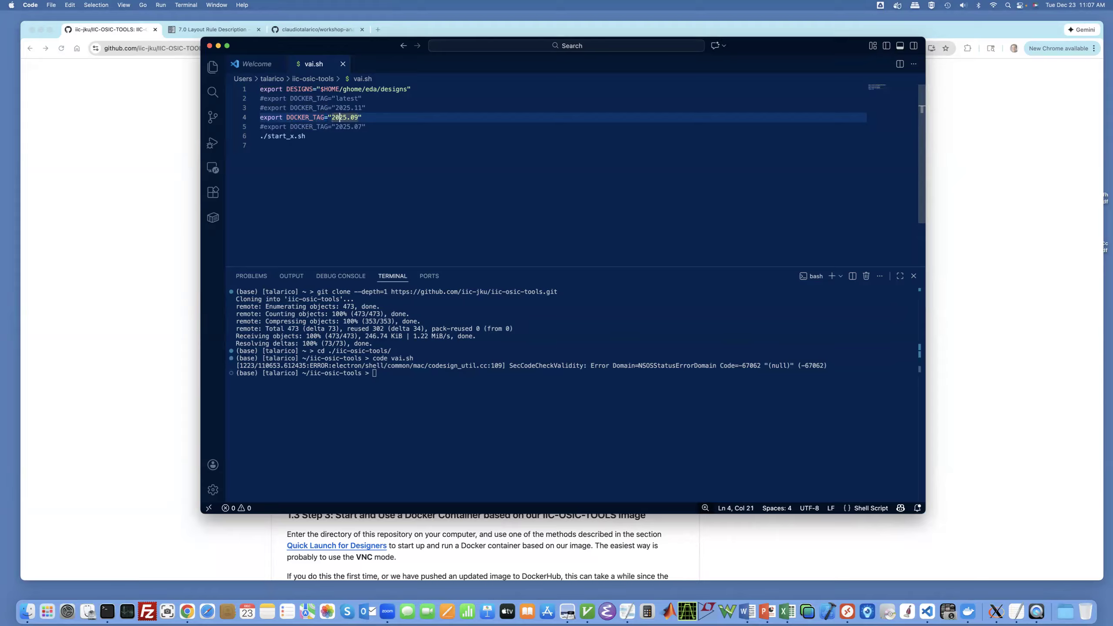
key("Right")
key("Right")
key("Left")
left_click(351, 118)
left_click(340, 117)
key("Right")
key("Right")
key("Left")
key("Left")
key("Left")
key("Left")
key("Left")
key("Left")
key("Left")
key("Left")
key("Left")
key("Left")
key("Left")
key("Left")
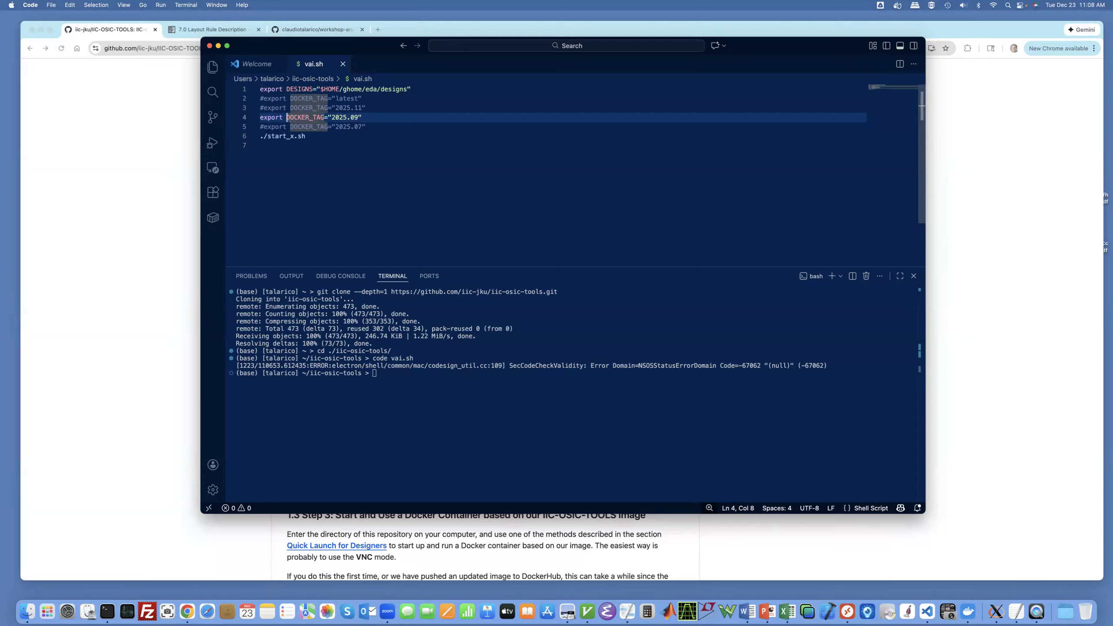
key("Right")
key("Right")
key("Right")
key("Right")
key("Right")
key("Right")
key("Right")
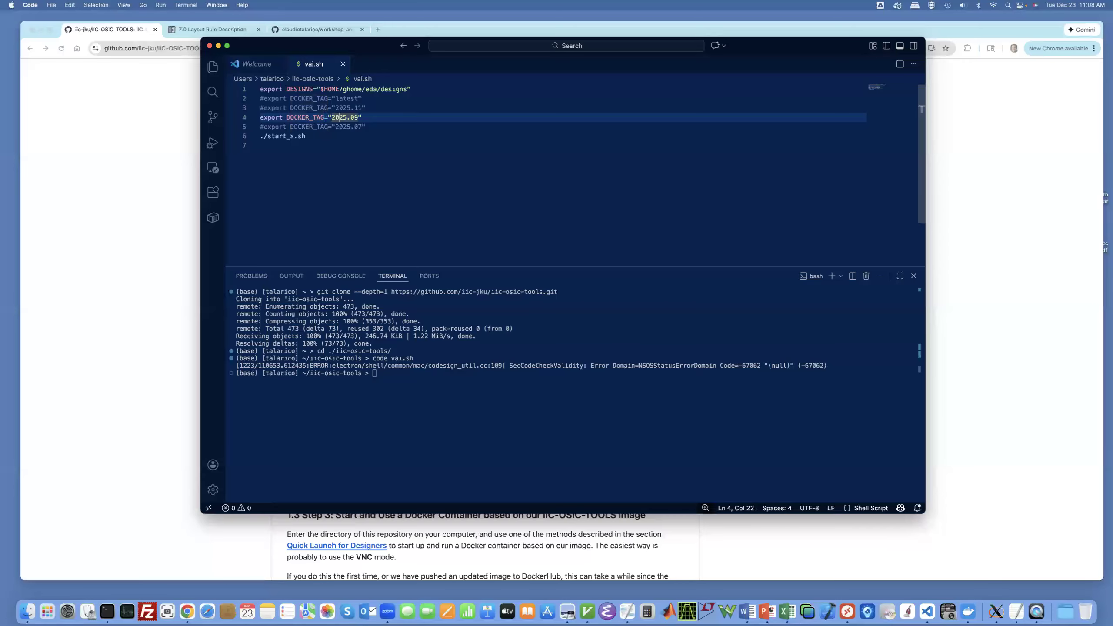
key("Right")
key("Left")
key("Left")
key("Left")
Start the Docker container by running source vai.sh in the terminal.
left_click(385, 374)
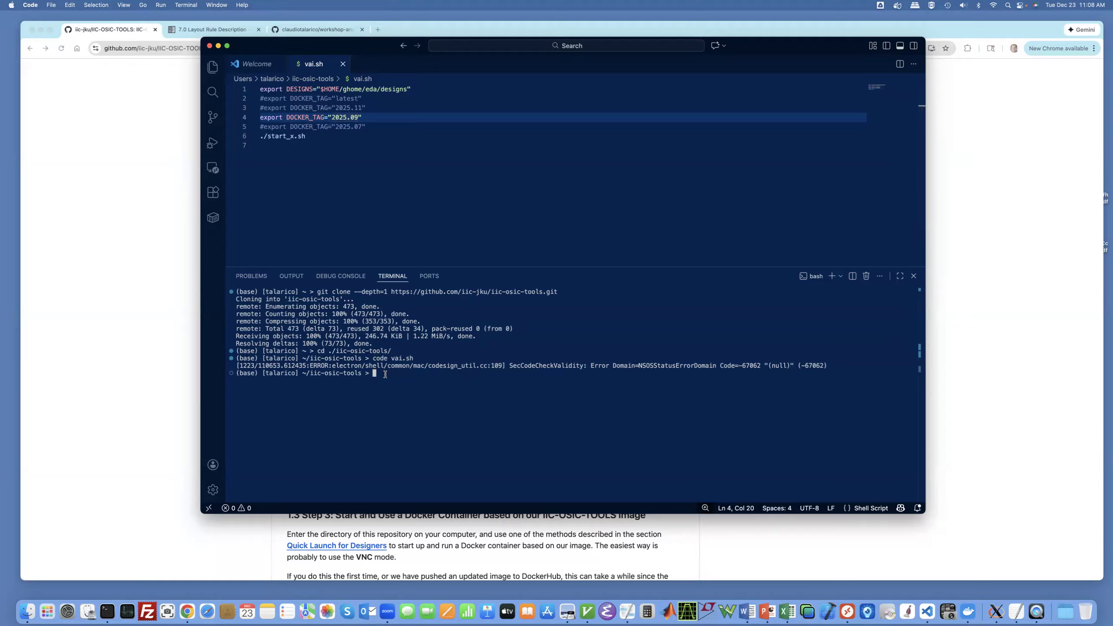
type("source va")
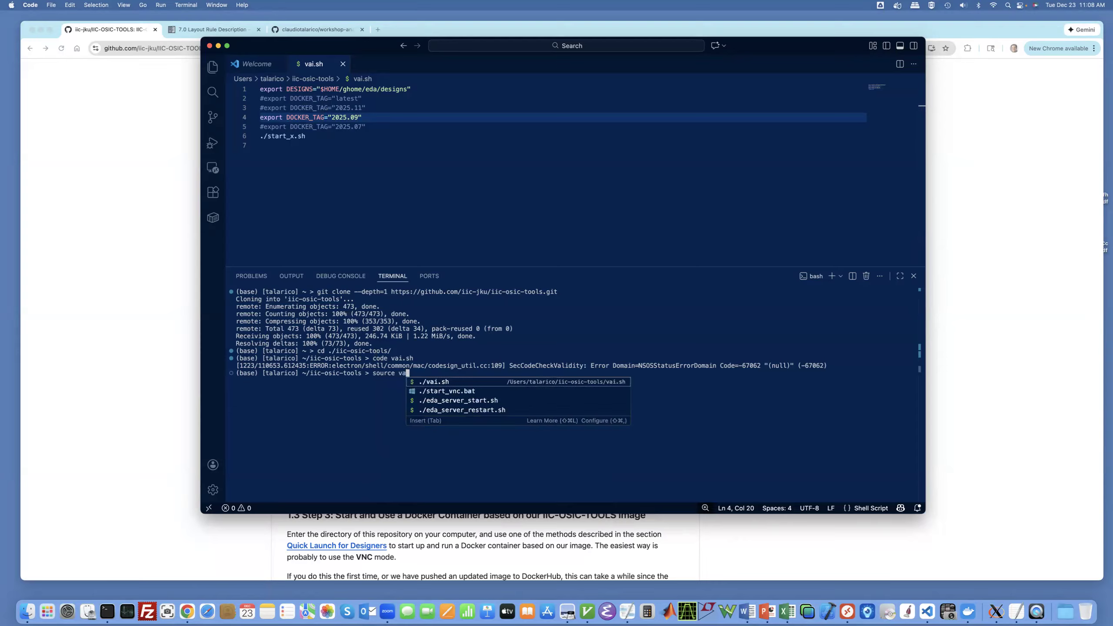
type("i.sh")
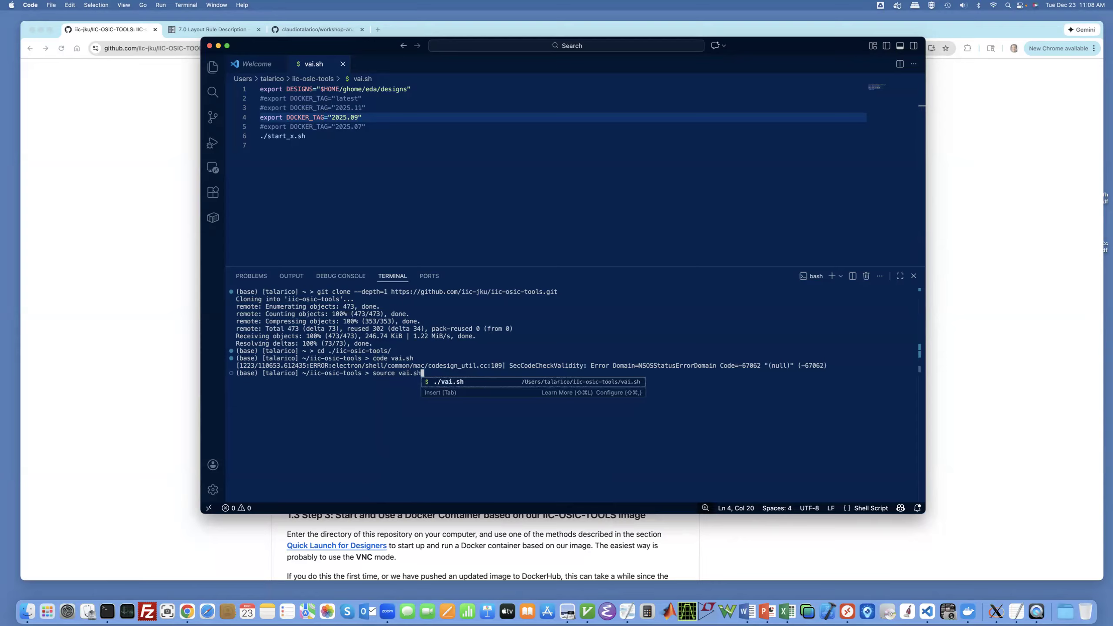
key("Return")
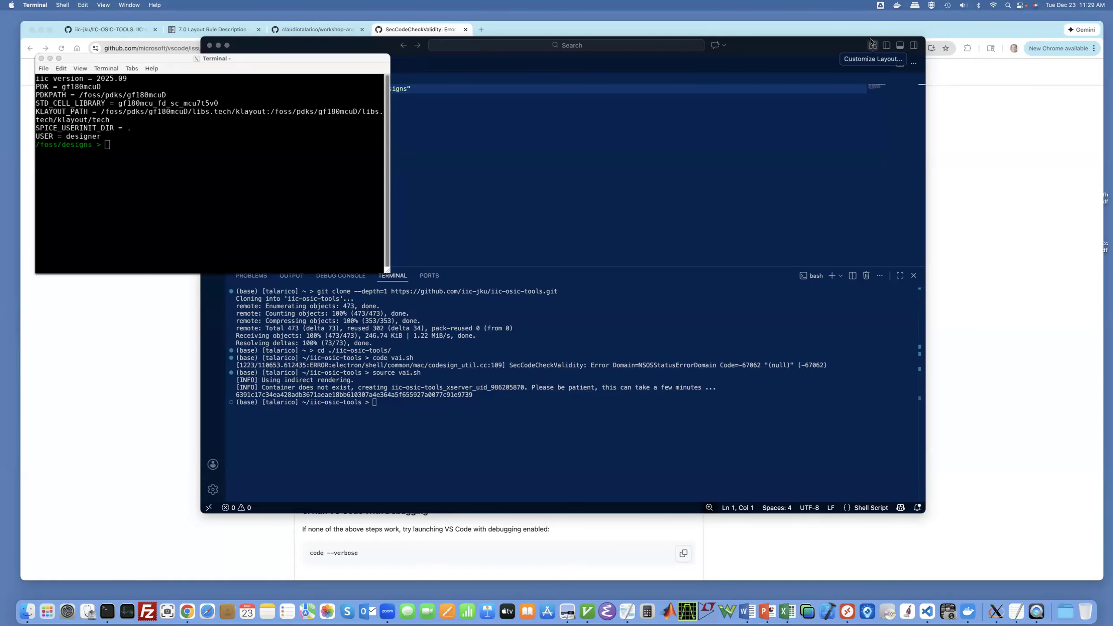
Bring the container's Terminal window to the front and reposition it so that it partly overlaps the editor window.
left_click(320, 57)
left_click_drag(344, 55, 426, 122)
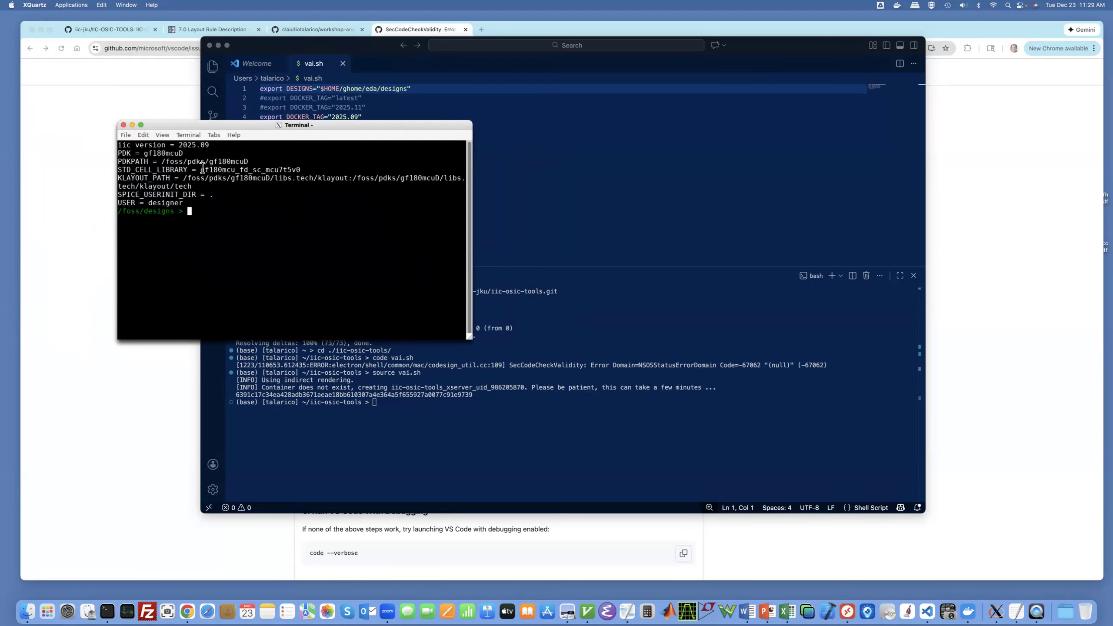
left_click_drag(216, 125, 183, 116)
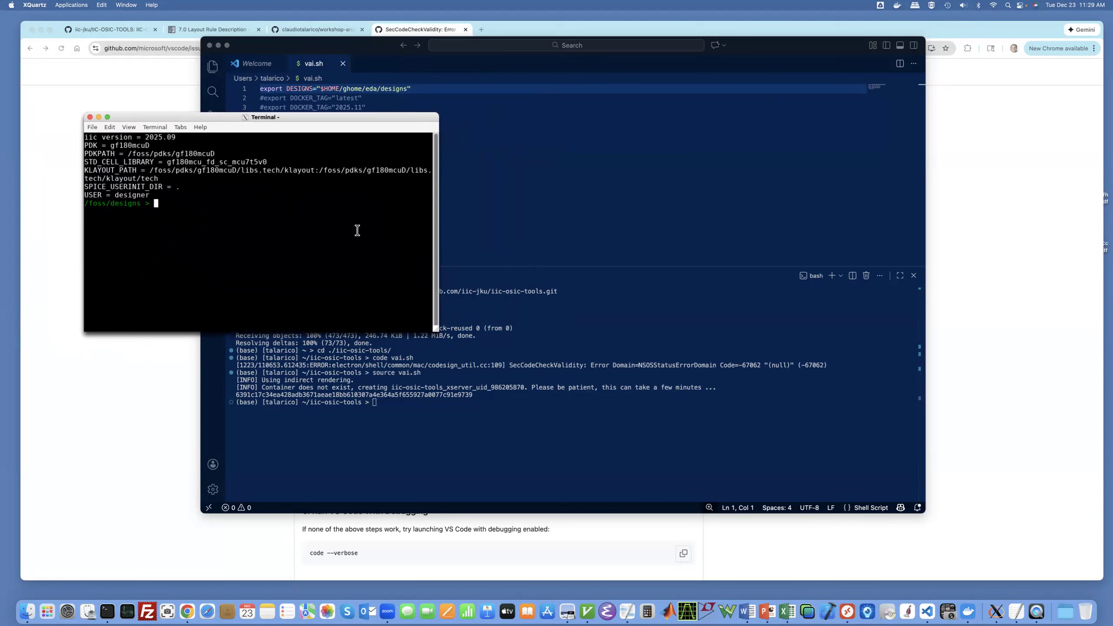
Go back to the home directory in the editor's terminal and list the ghome link's details with ls -al ghome.
left_click(400, 450)
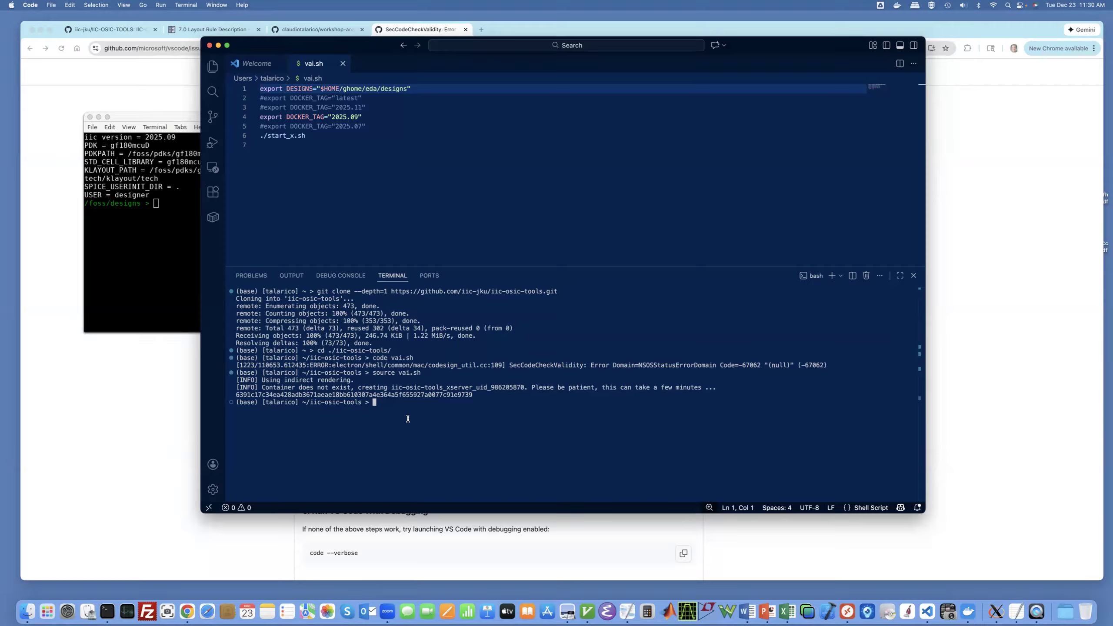
type("cd")
key("Return")
type("ls -")
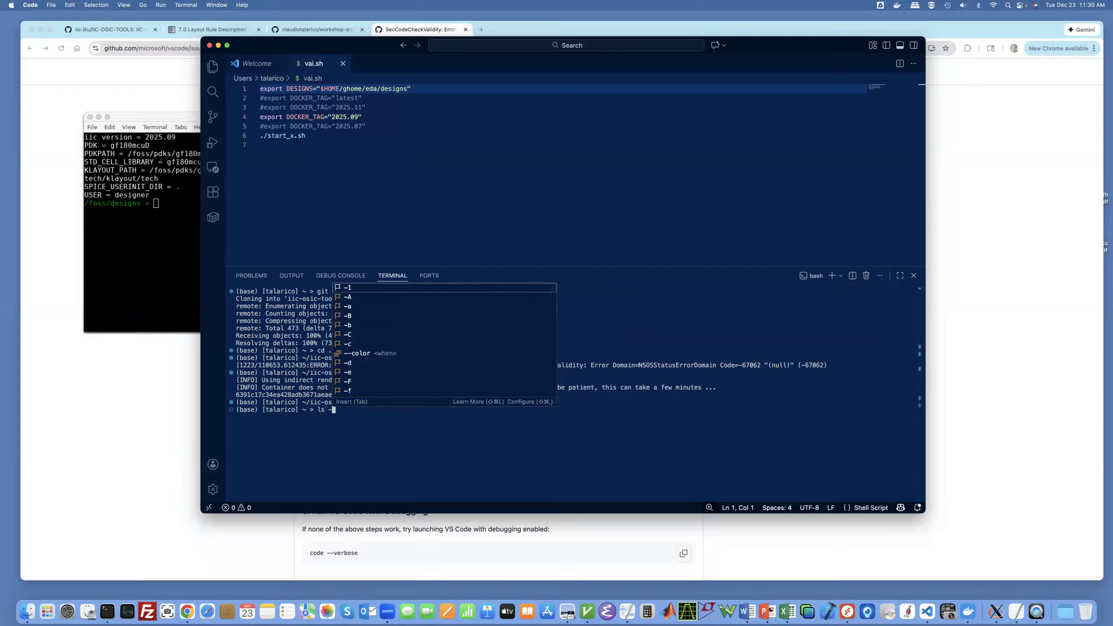
type("al ghome")
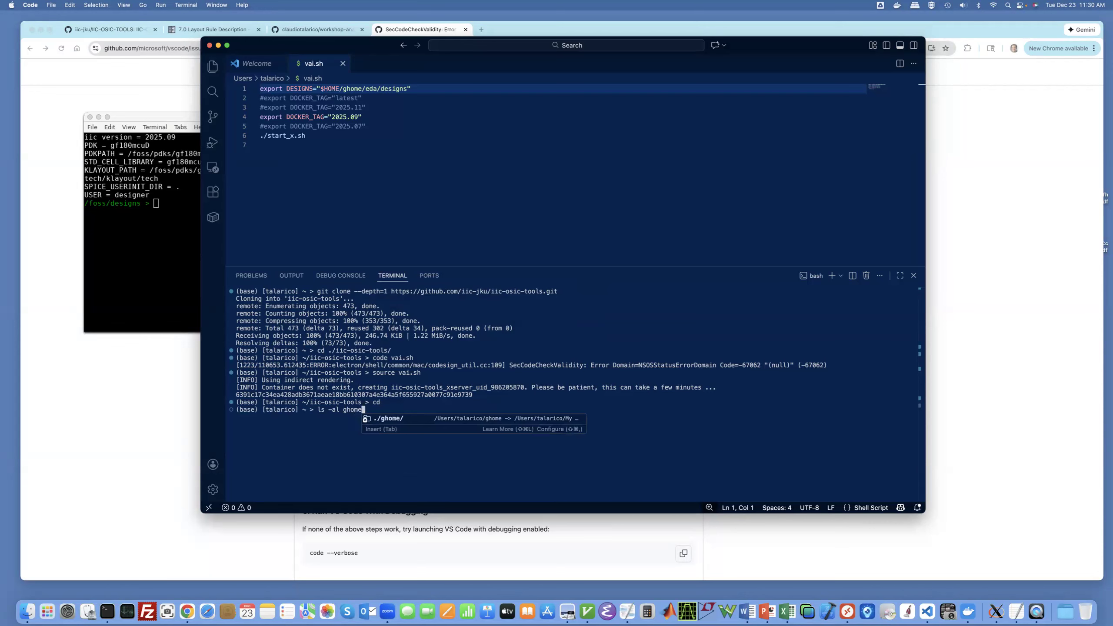
key("Return")
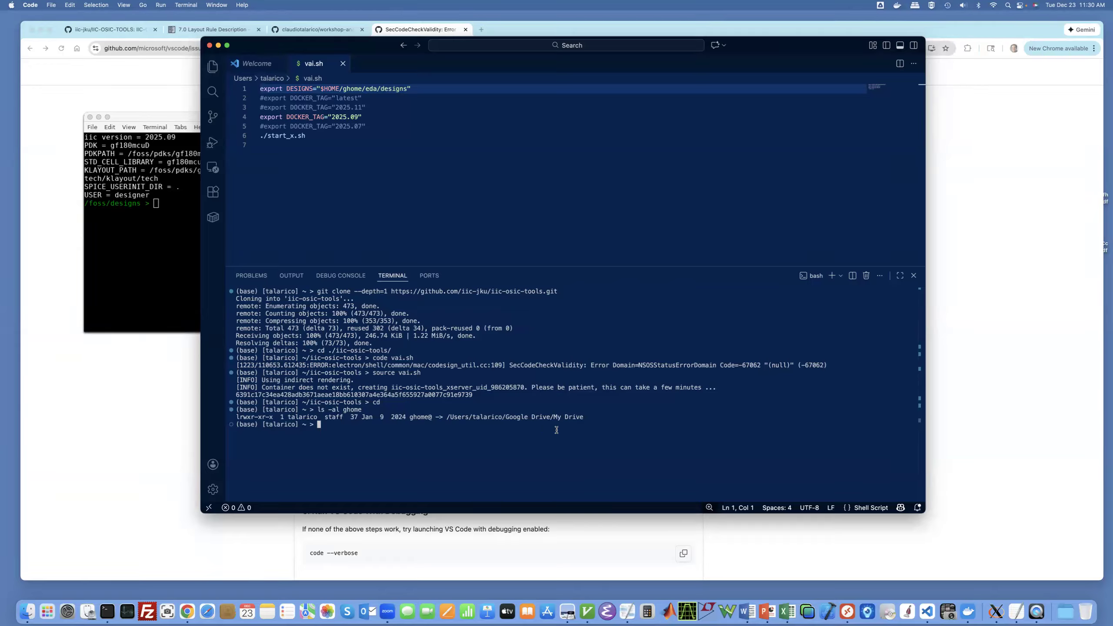
Change the terminal's working directory to ghome and print its path with pwd.
type("cd gho")
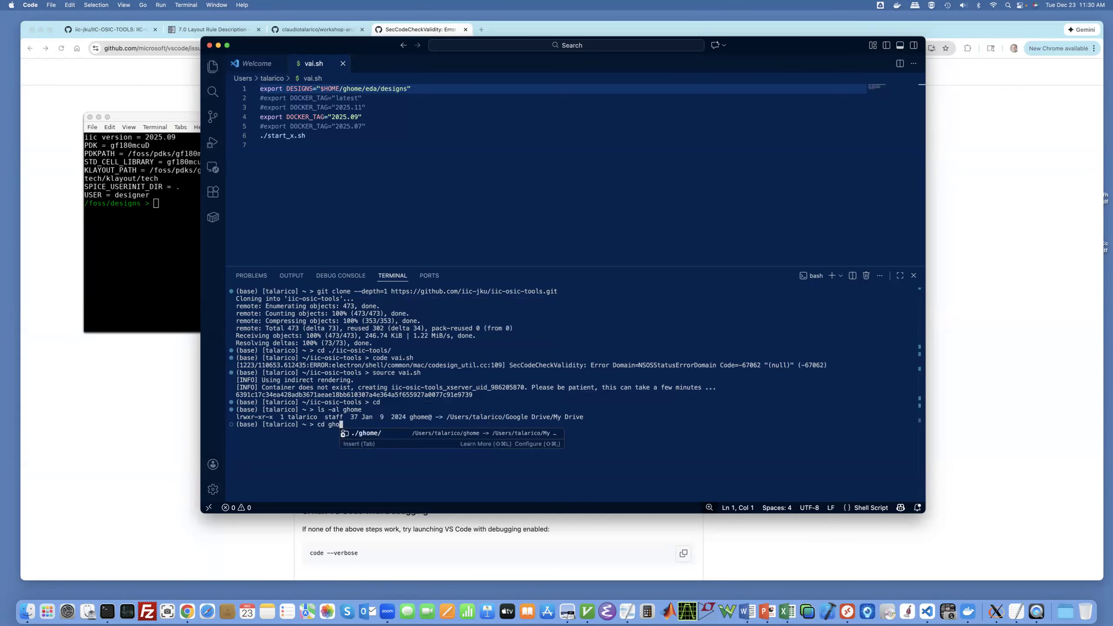
type("me")
key("Return")
type("pwd")
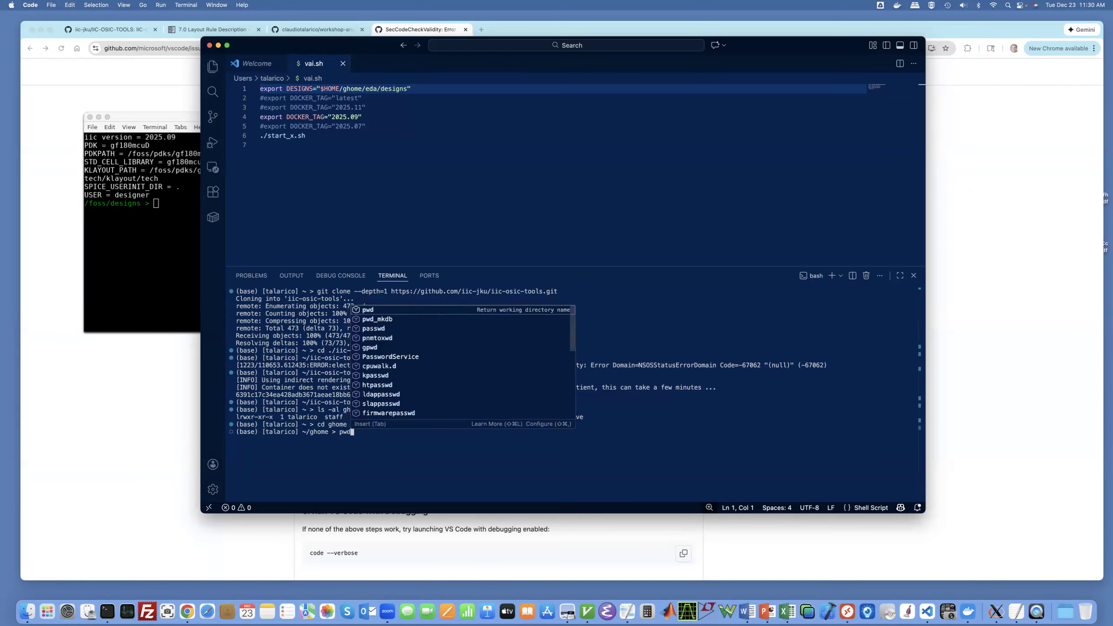
key("Return")
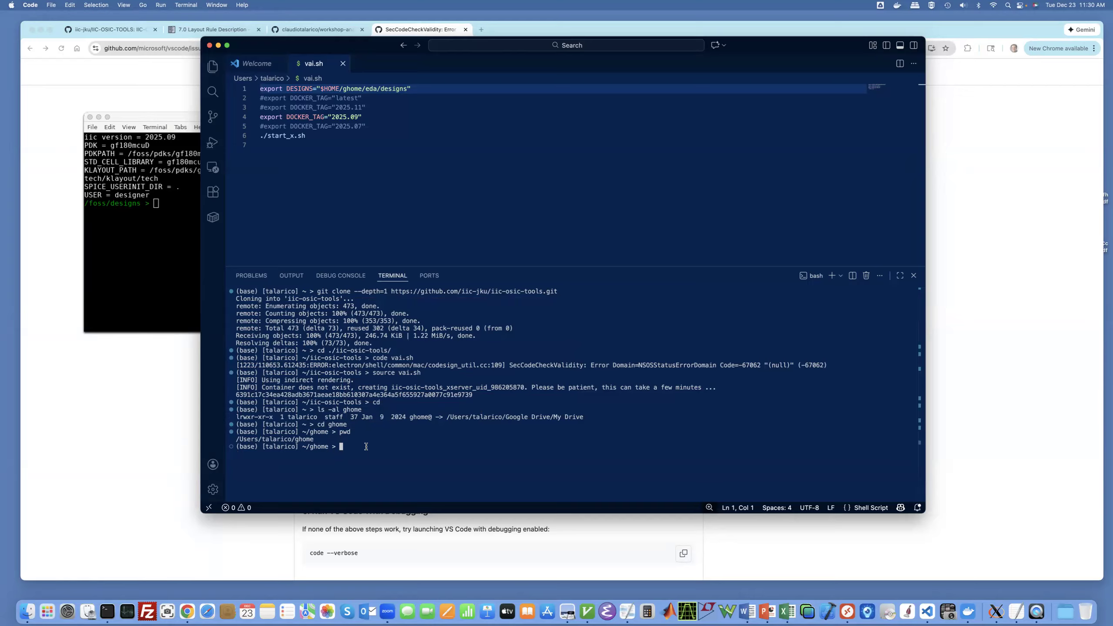
Change the terminal's working directory to ./eda/designs/ and list its contents with ls.
type("cd ")
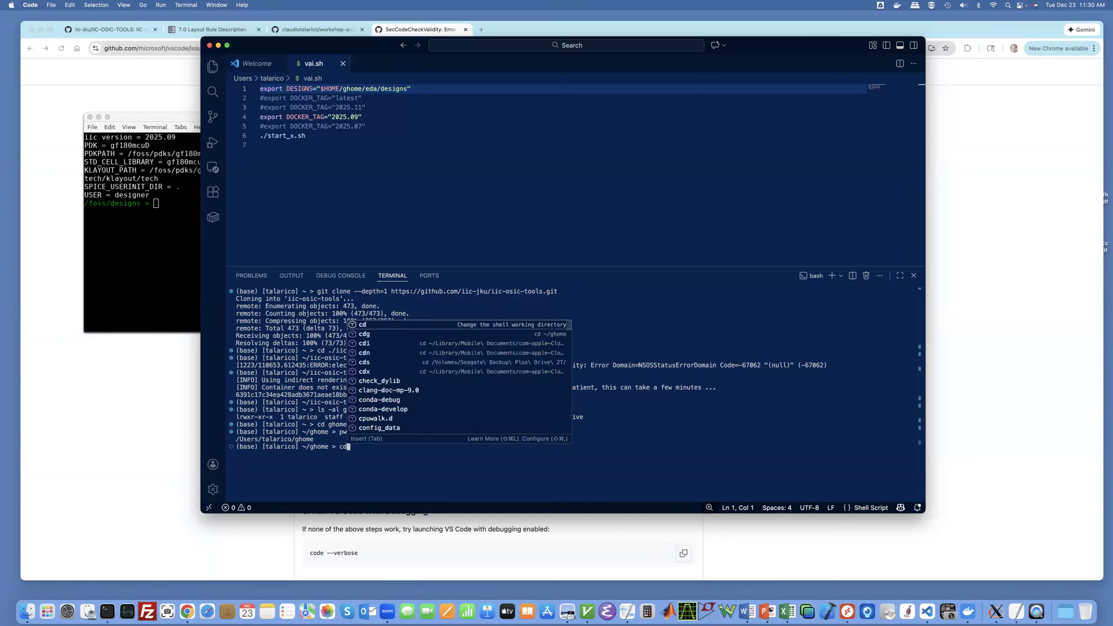
type("/ed")
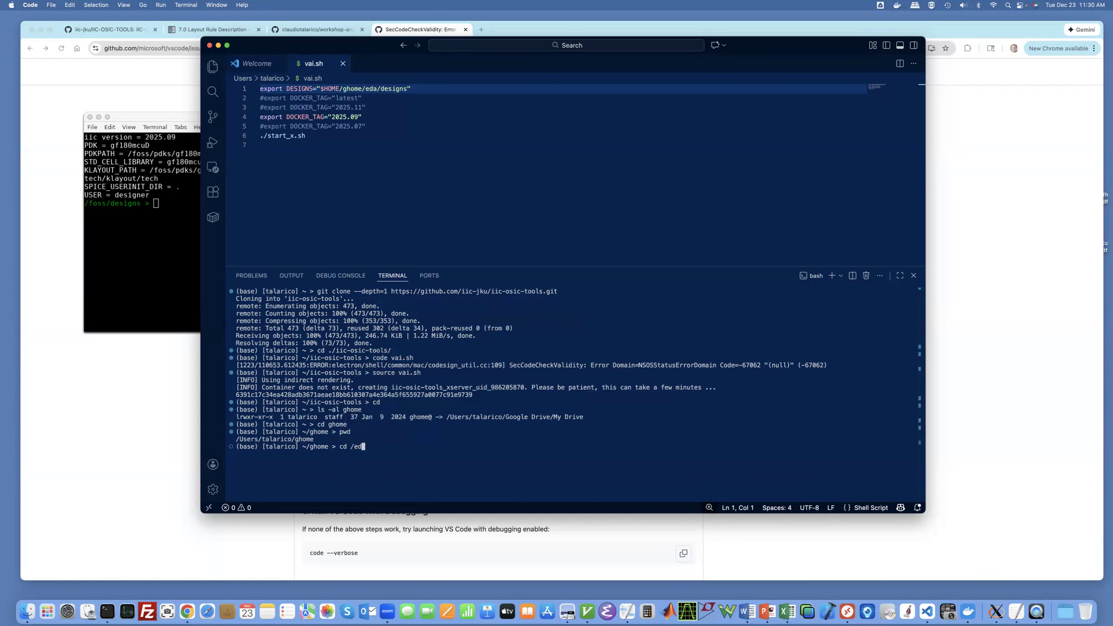
key("BackSpace")
key("BackSpace")
key("BackSpace")
type("e")
key("Tab")
type("d")
key("Tab")
key("Return")
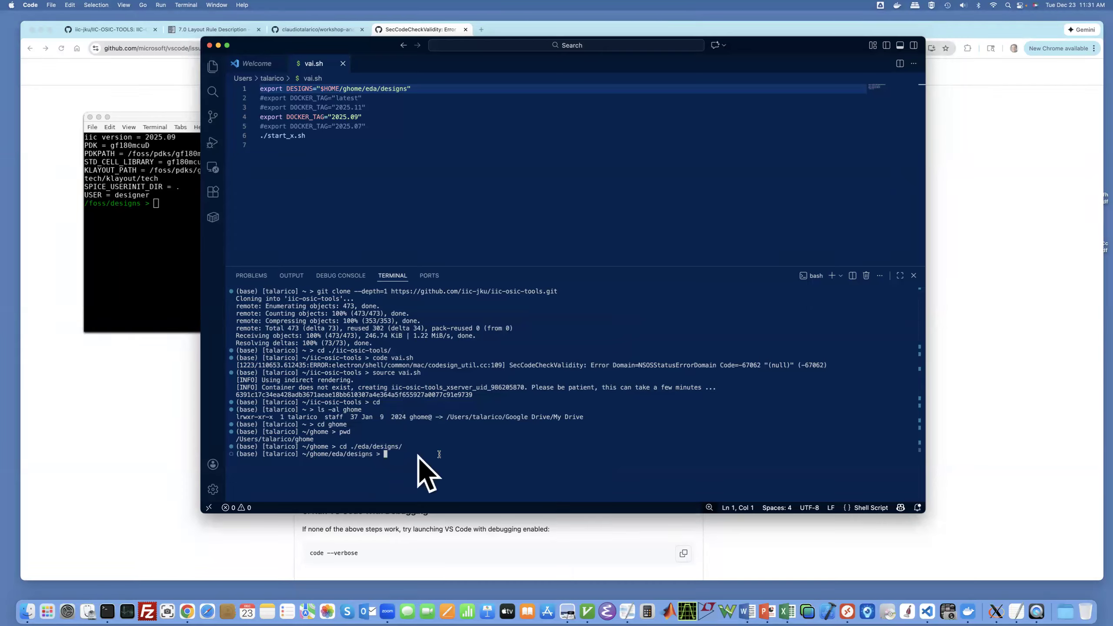
type("ls")
key("Return")
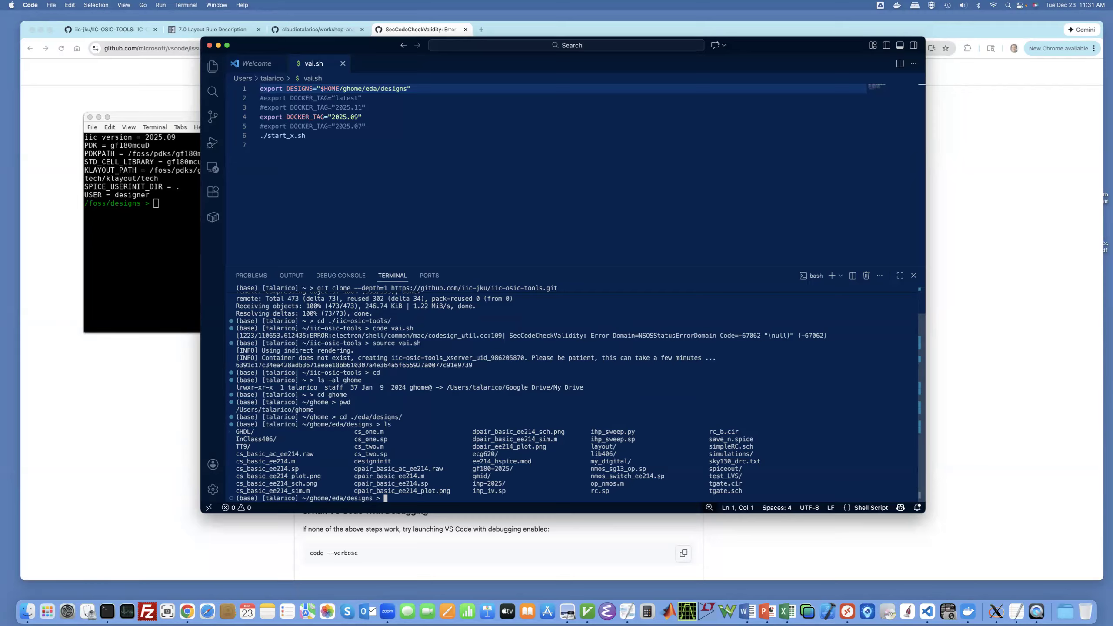
type("pwd")
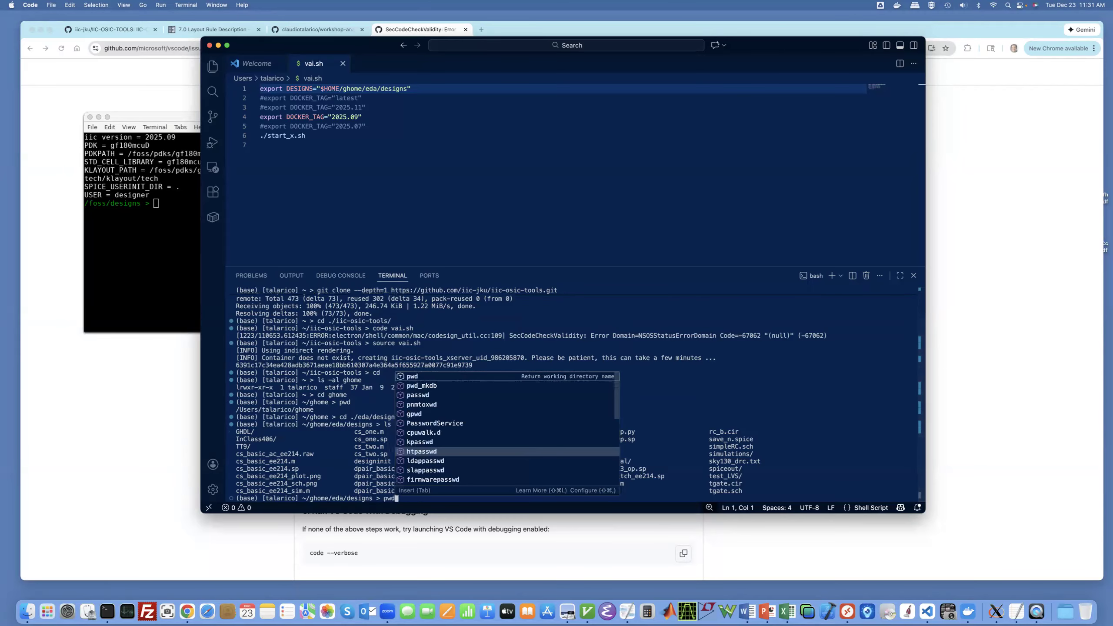
key("BackSpace")
key("BackSpace")
key("BackSpace")
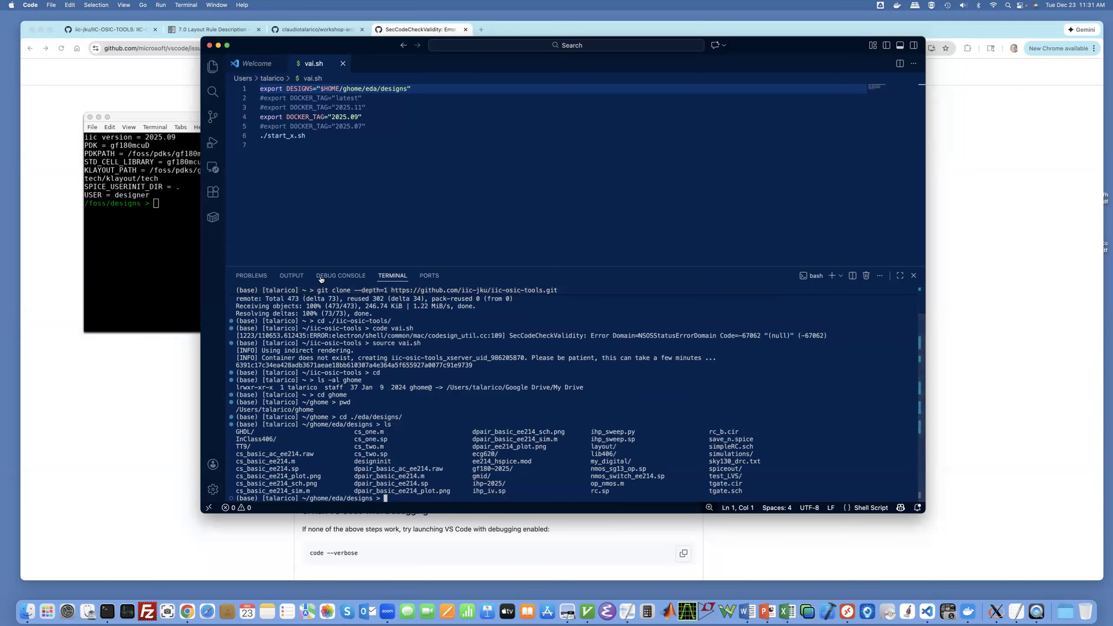
Write the command ls ./designinit at the editor's terminal prompt without running it.
left_click(146, 256)
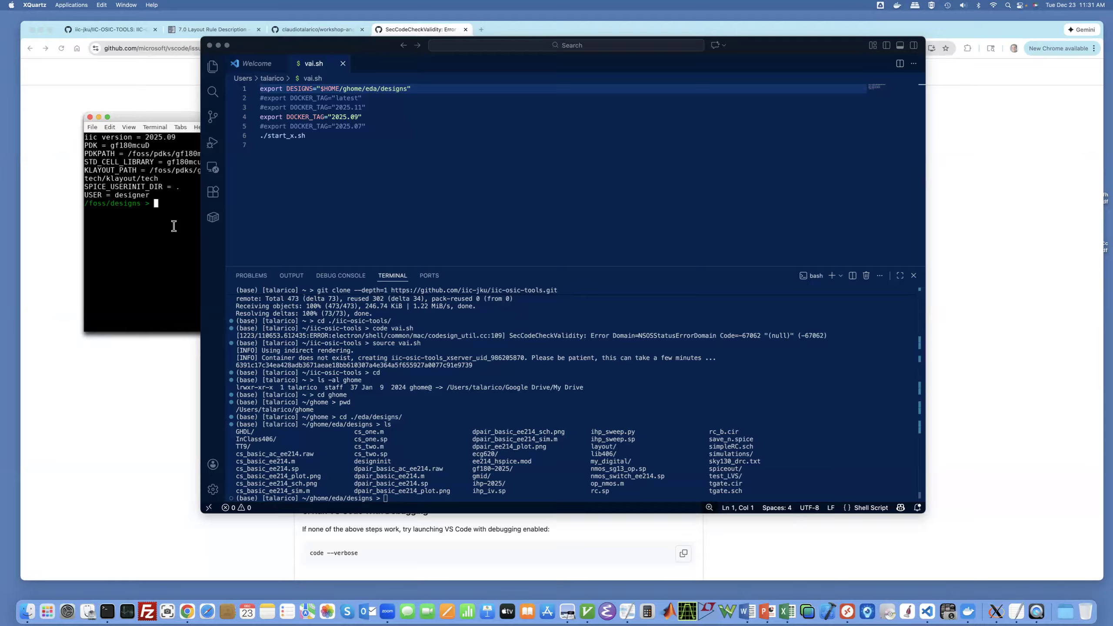
left_click(454, 410)
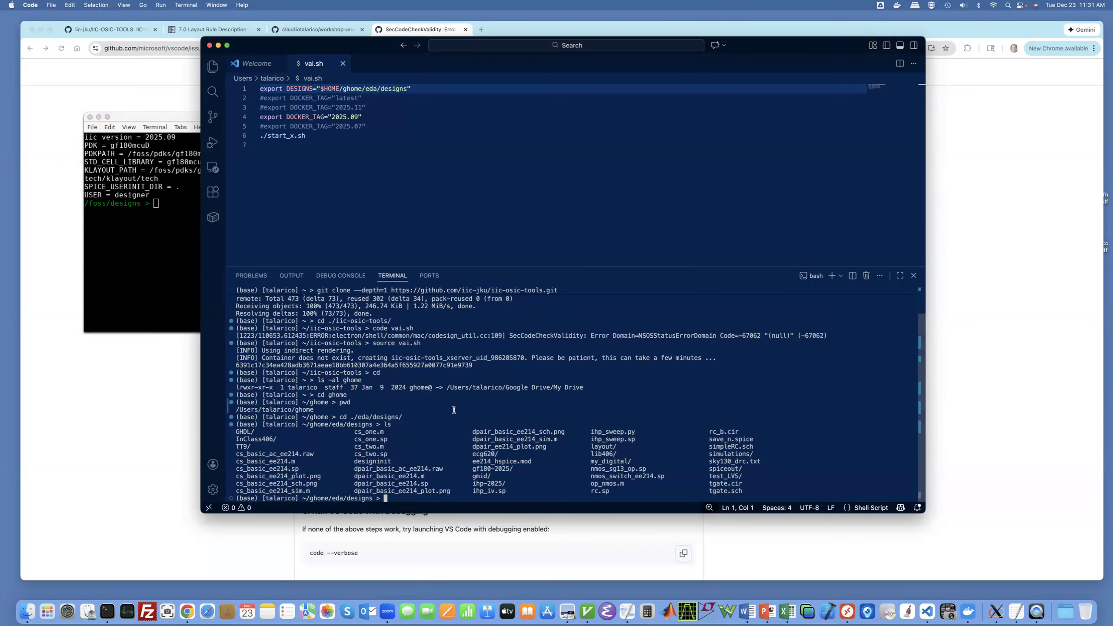
type("ls .design")
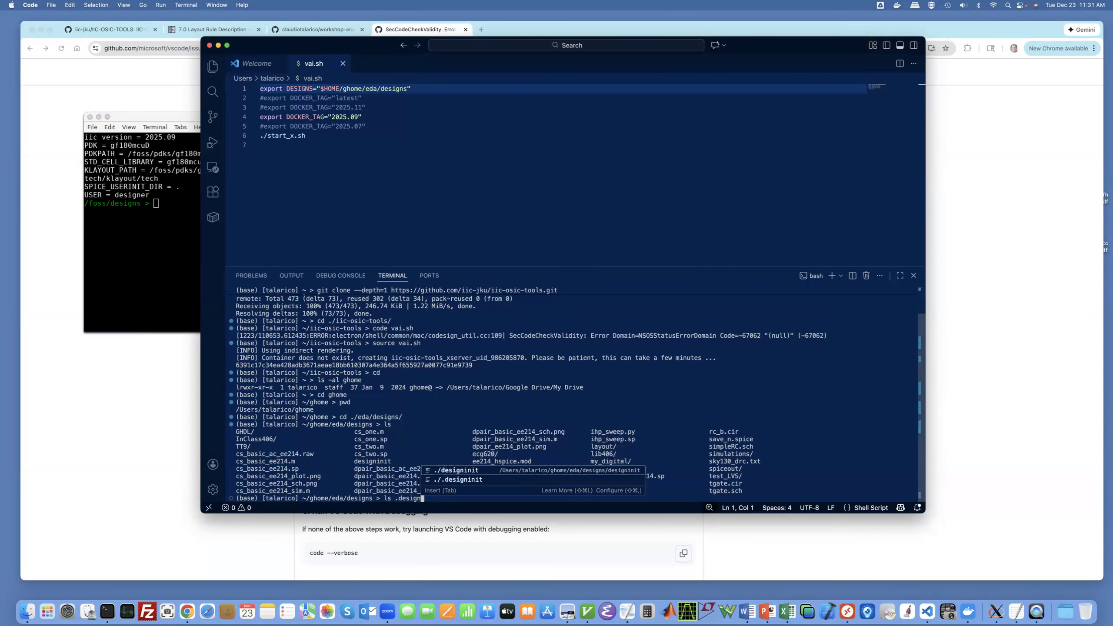
key("Tab")
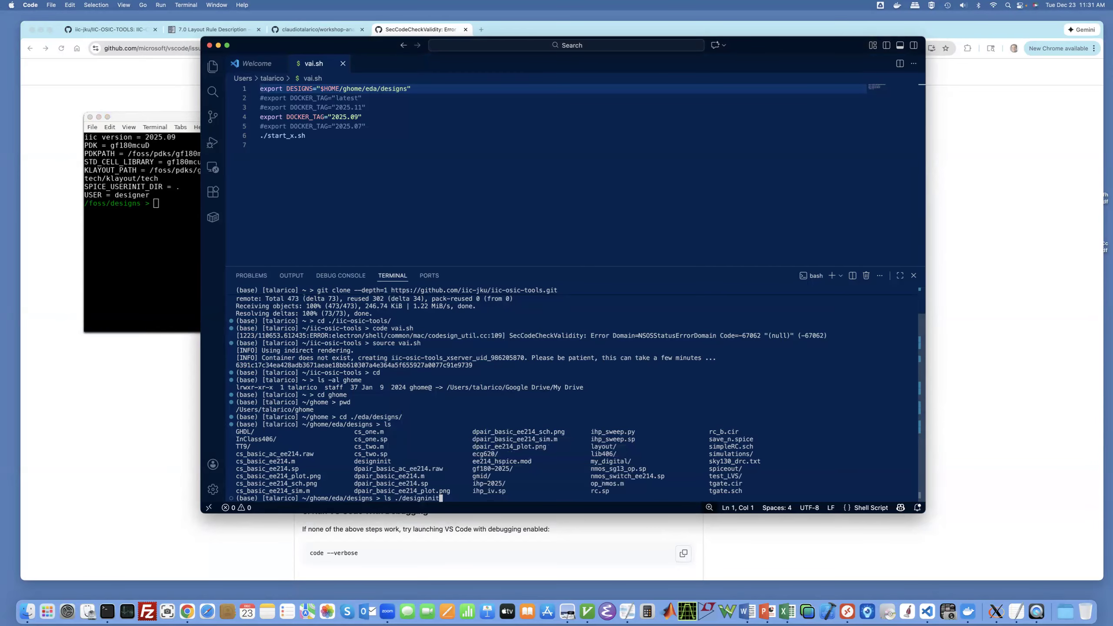
Switch to Chrome and open the designinit file in the workshop-analog-2025 GitHub repository.
left_click(776, 543)
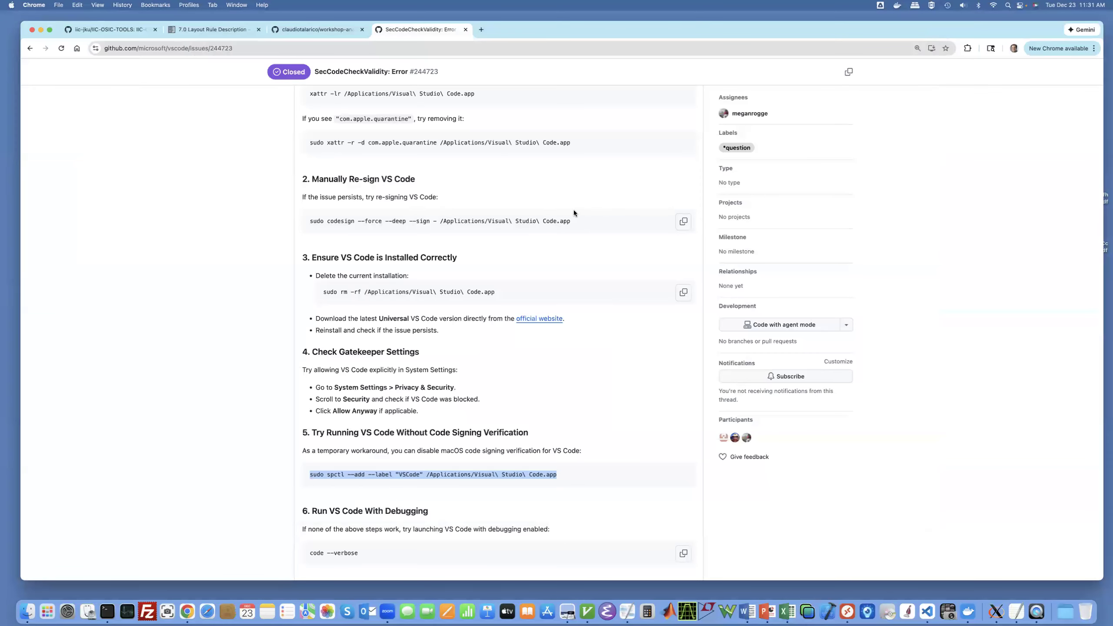
left_click(314, 29)
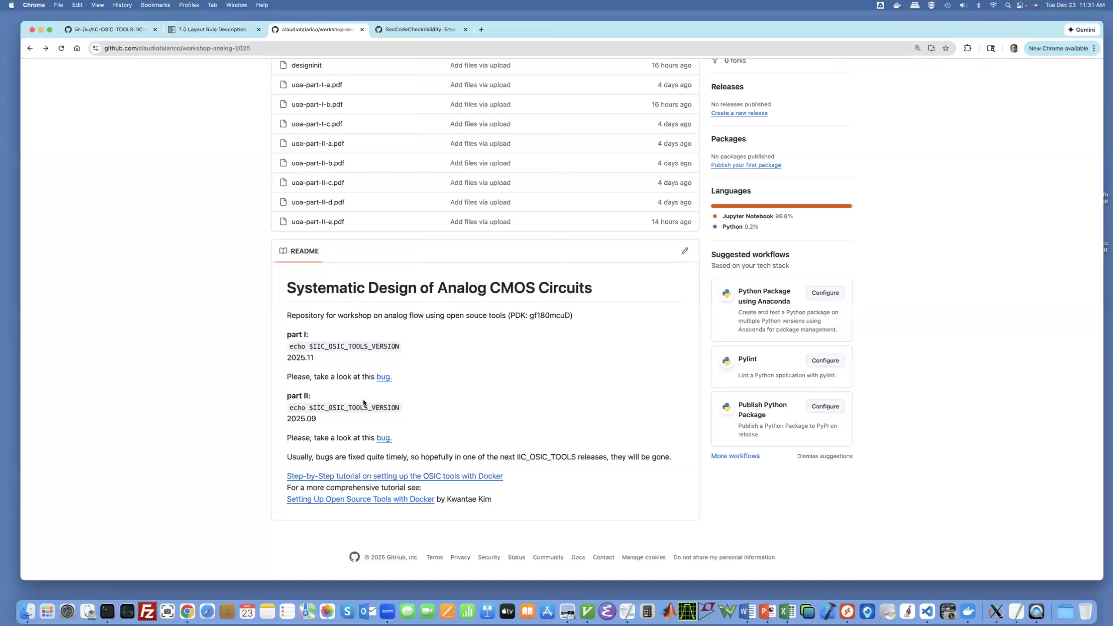
scroll(364, 402, "up", 5)
left_click(308, 267)
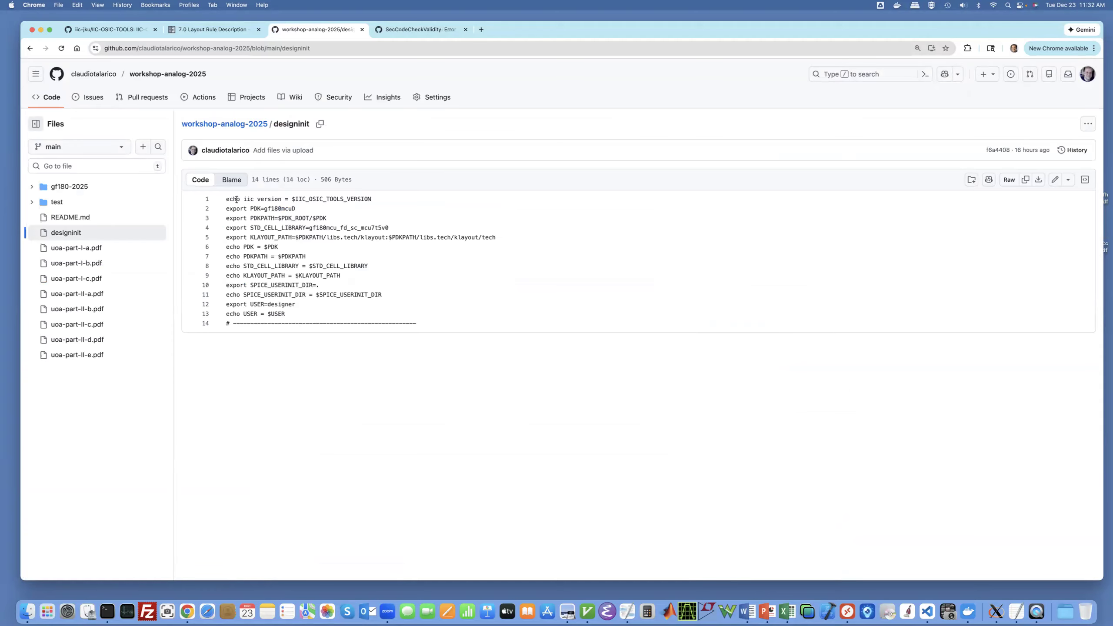
Examine the PDK, path and cell library exports in designinit, along with the SPICE_USERINIT_DIR lines 10 and 11.
left_click_drag(227, 210, 248, 209)
left_click(254, 209)
left_click_drag(226, 219, 380, 277)
left_click(240, 209)
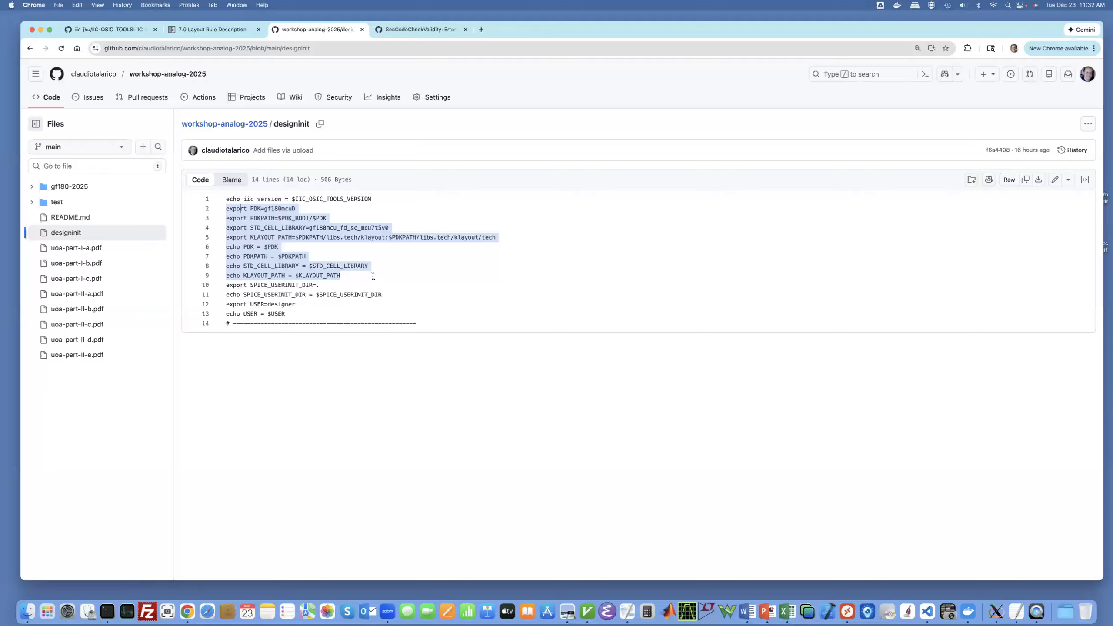
left_click(299, 286)
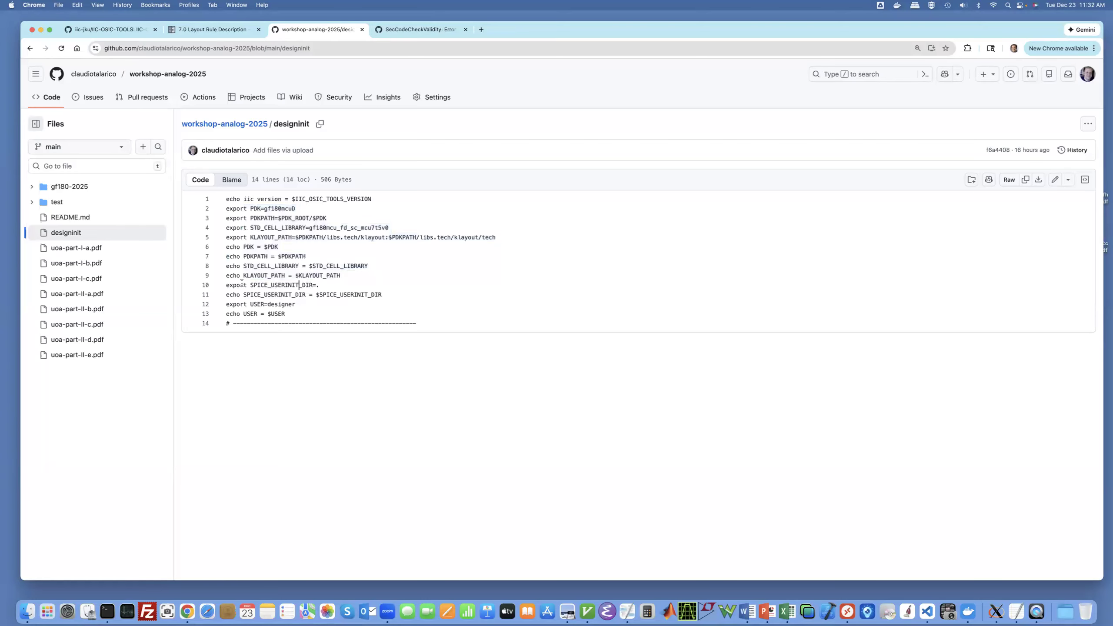
left_click_drag(226, 286, 382, 294)
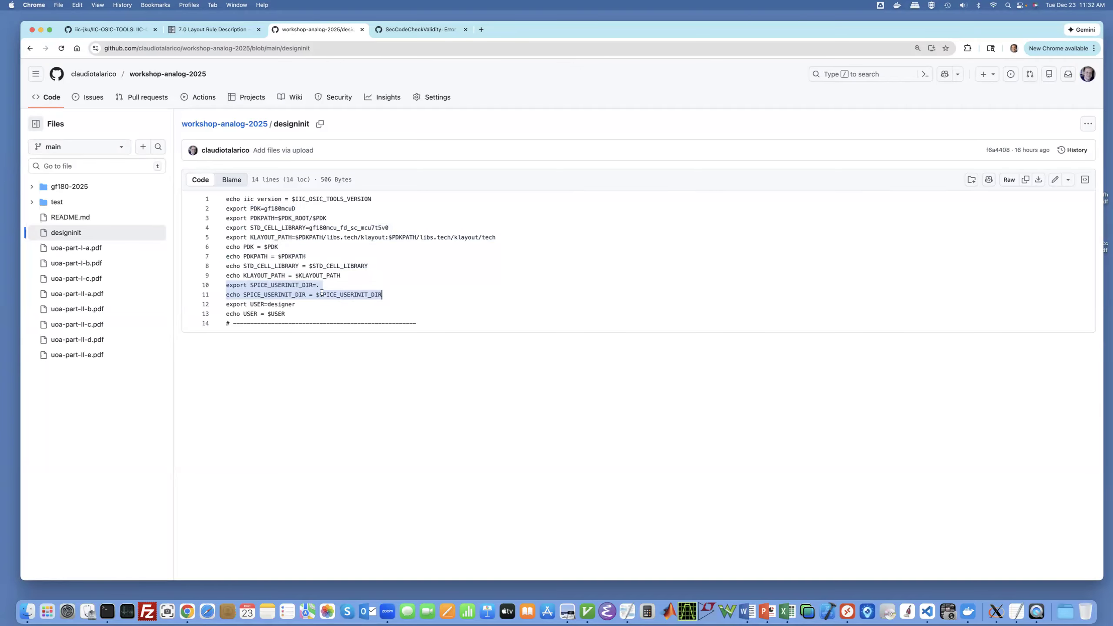
left_click(322, 294)
left_click_drag(383, 294, 220, 284)
left_click(231, 286)
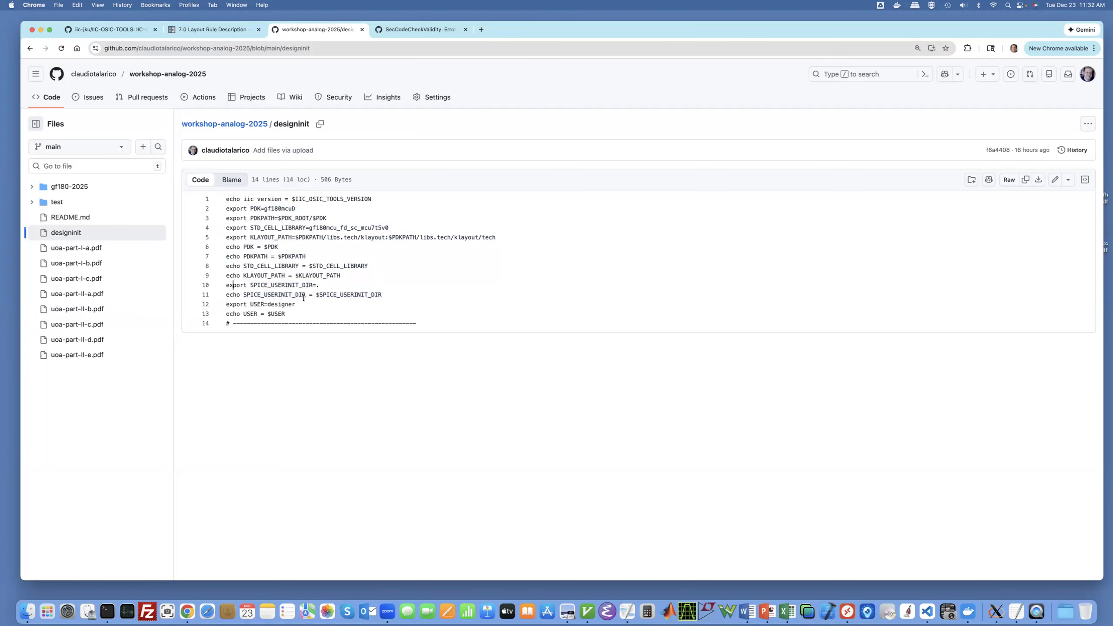
Examine the USER export on line 12 of designinit.
triple_click(237, 304)
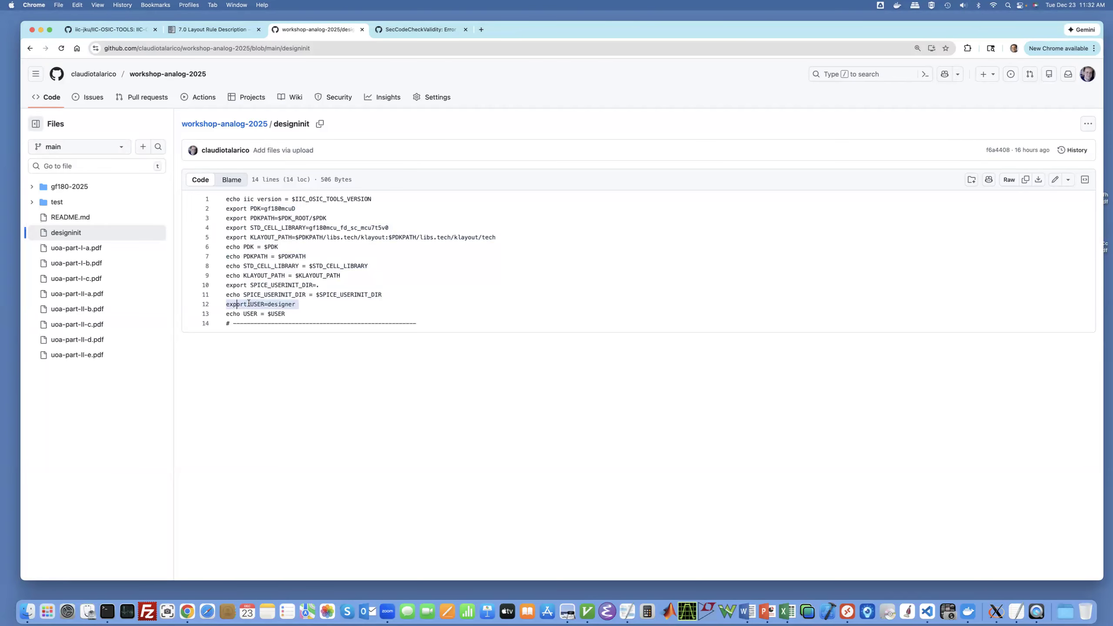
mouse_move(257, 304)
left_mouse_down()
mouse_move(227, 313)
mouse_move(248, 305)
left_mouse_up()
left_click(253, 304)
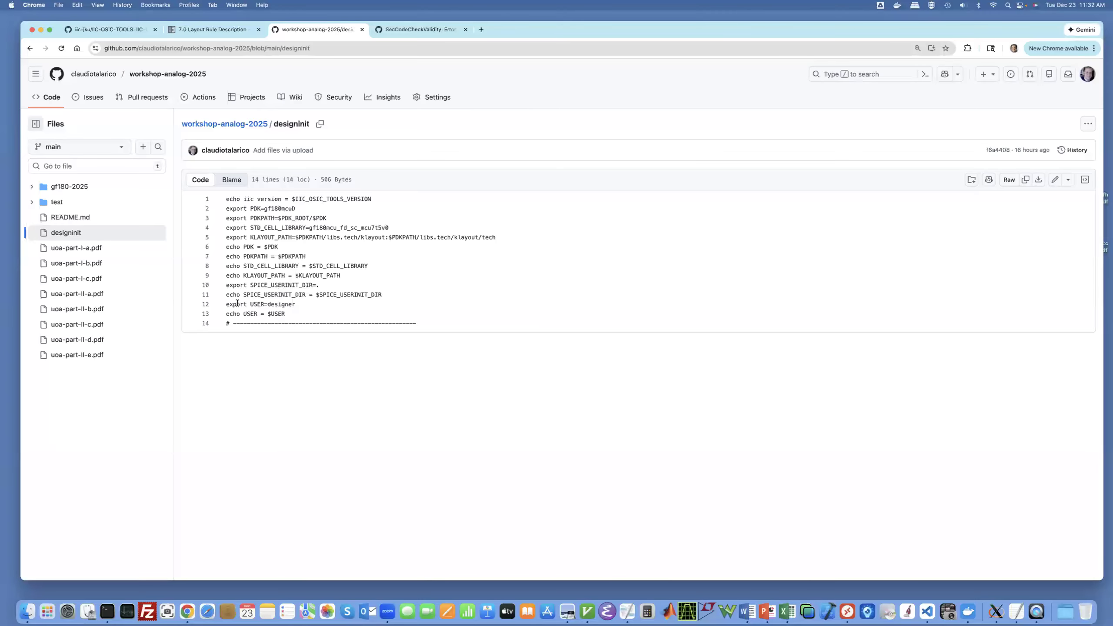
left_click_drag(296, 304, 225, 304)
left_click(251, 304)
scroll(358, 66, "down", 1)
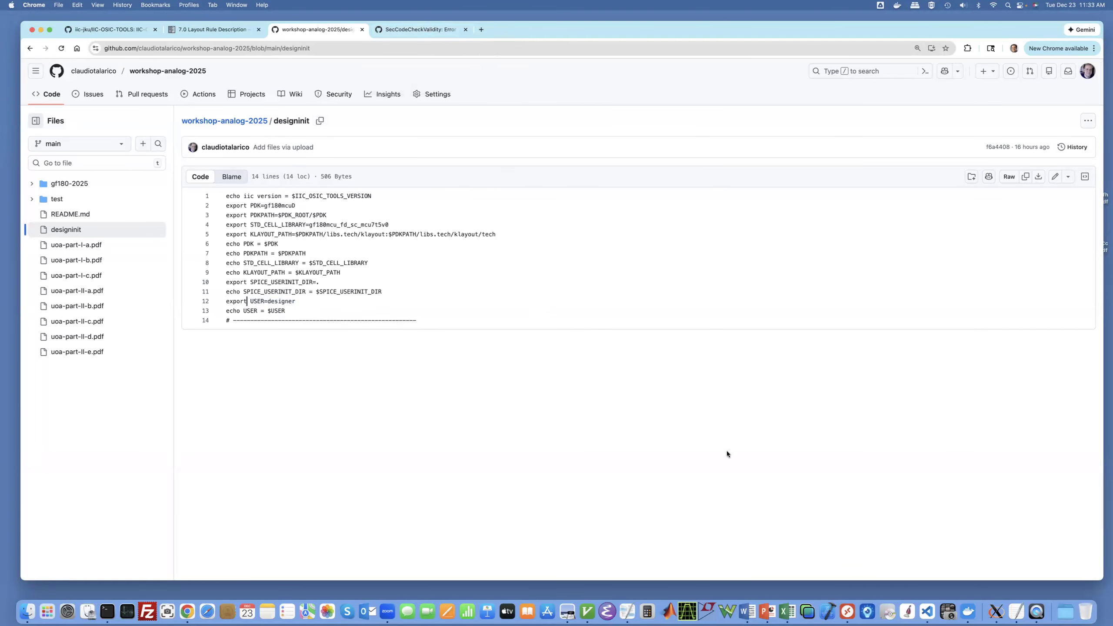
Switch to Visual Studio Code, replace the pending terminal command with ls -la and look through the full listing of the designs directory.
left_click(926, 611)
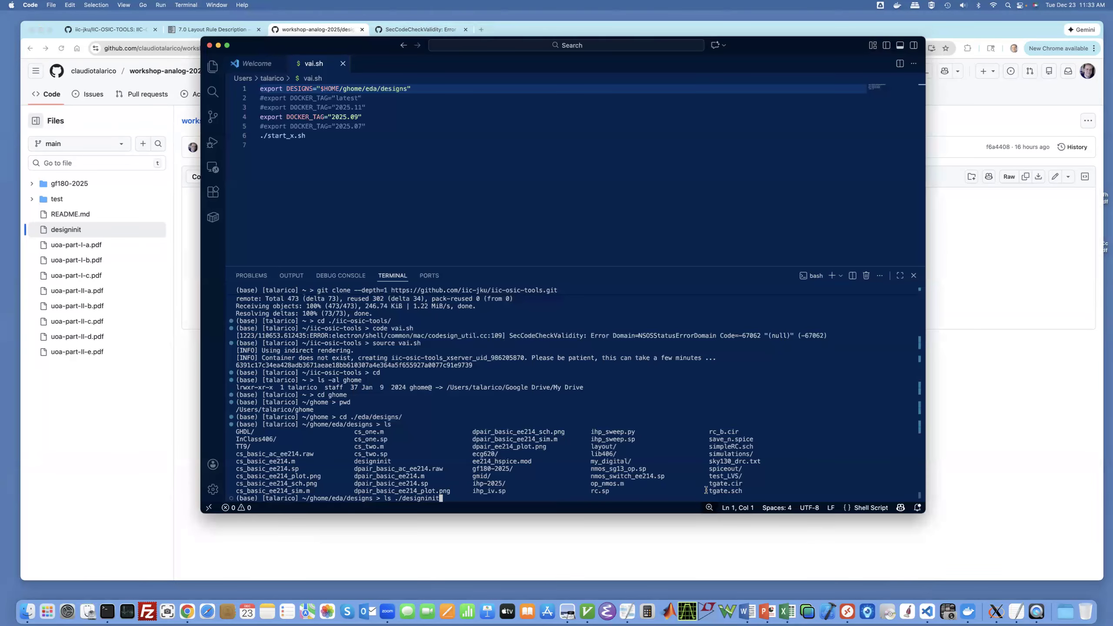
key("BackSpace")
key("BackSpace")
key("BackSpace")
key("BackSpace")
key("BackSpace")
key("BackSpace")
key("BackSpace")
key("BackSpace")
key("BackSpace")
key("BackSpace")
key("BackSpace")
type("/designinit")
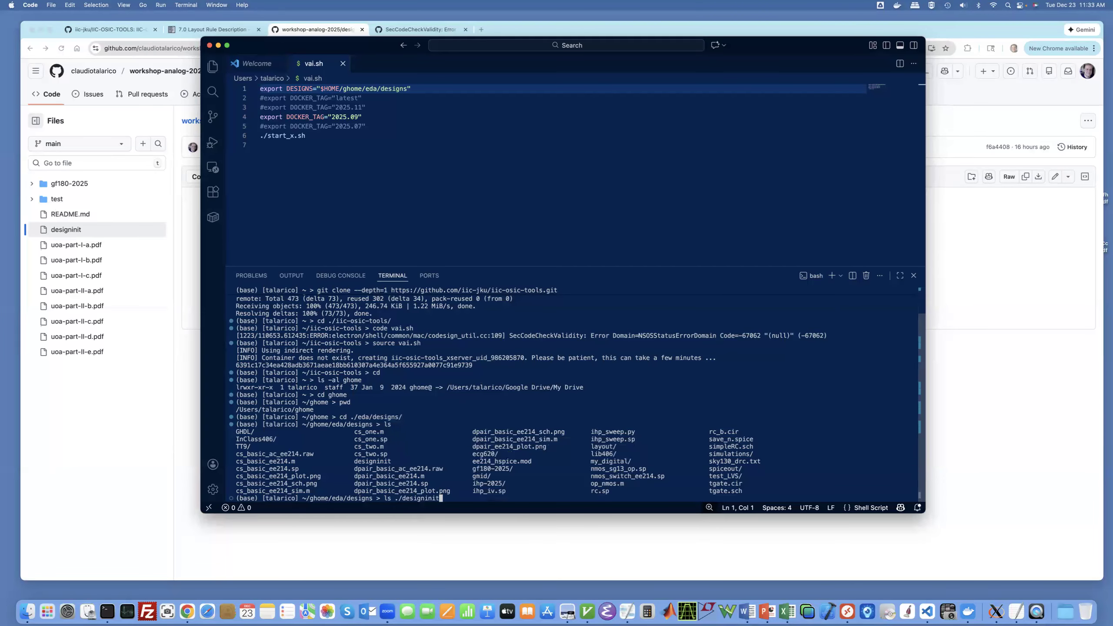
key("BackSpace")
key("BackSpace")
key("BackSpace")
key("BackSpace")
key("BackSpace")
key("BackSpace")
key("BackSpace")
key("BackSpace")
key("BackSpace")
key("BackSpace")
key("BackSpace")
key("BackSpace")
key("BackSpace")
type("-la")
key("Return")
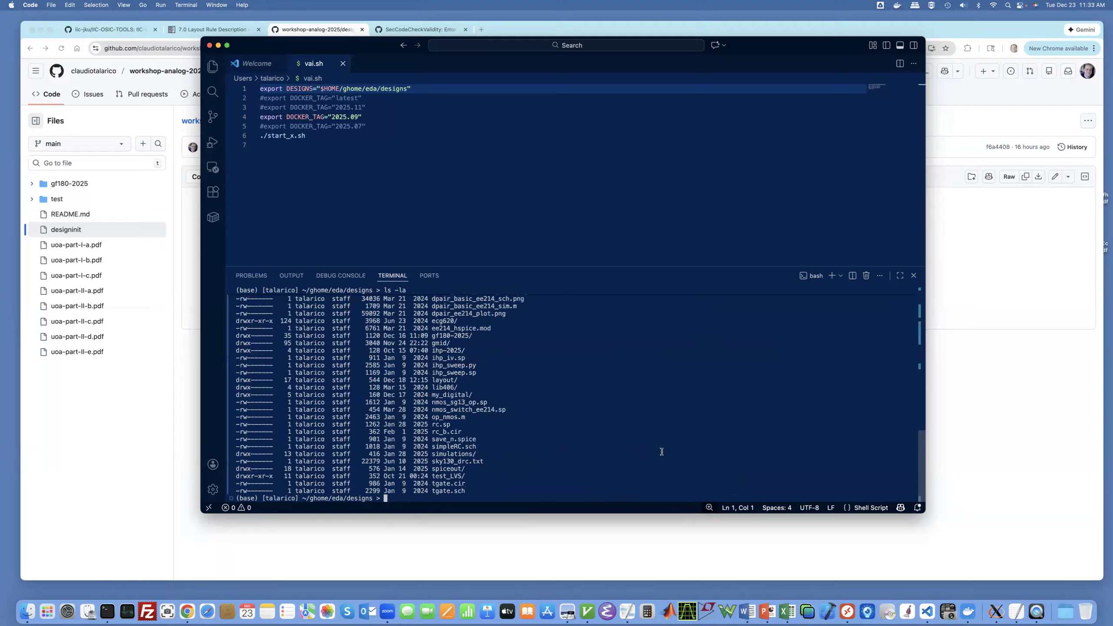
scroll(662, 451, "up", 6)
scroll(662, 452, "up", 4)
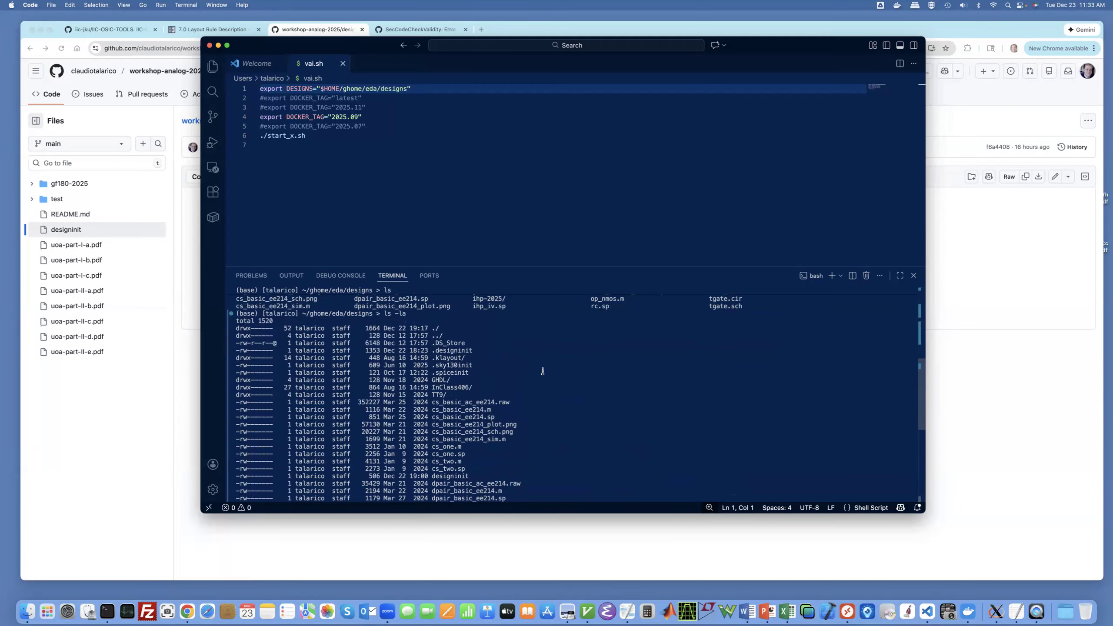
scroll(543, 370, "down", 10)
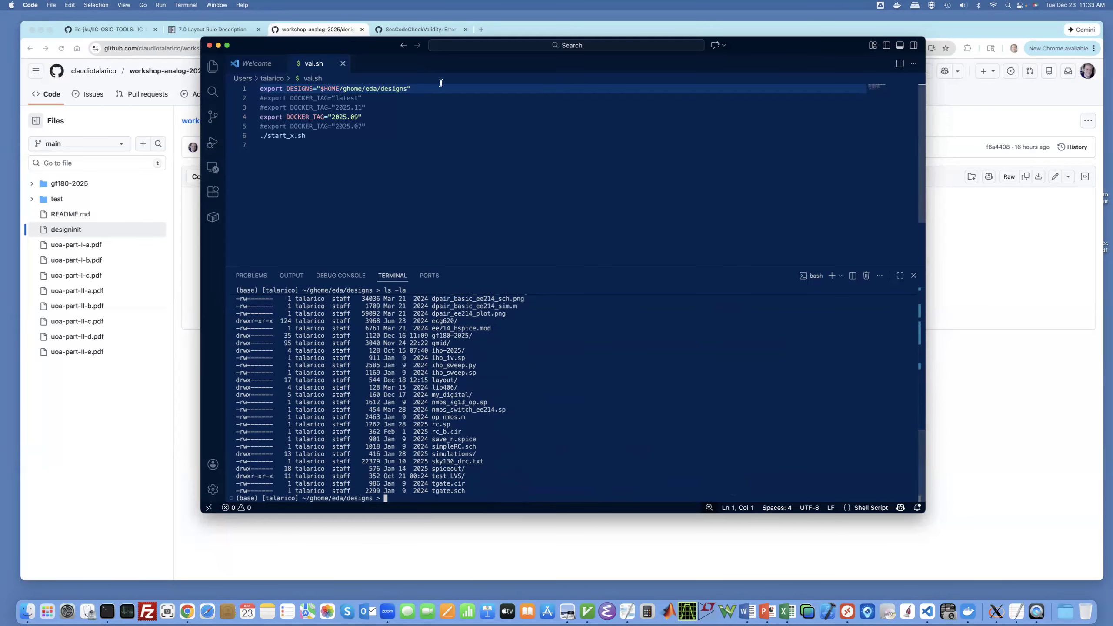
Minimize the Chrome window and switch to the container's XQuartz terminal, enlarging it to 108x30.
left_click_drag(278, 44, 441, 69)
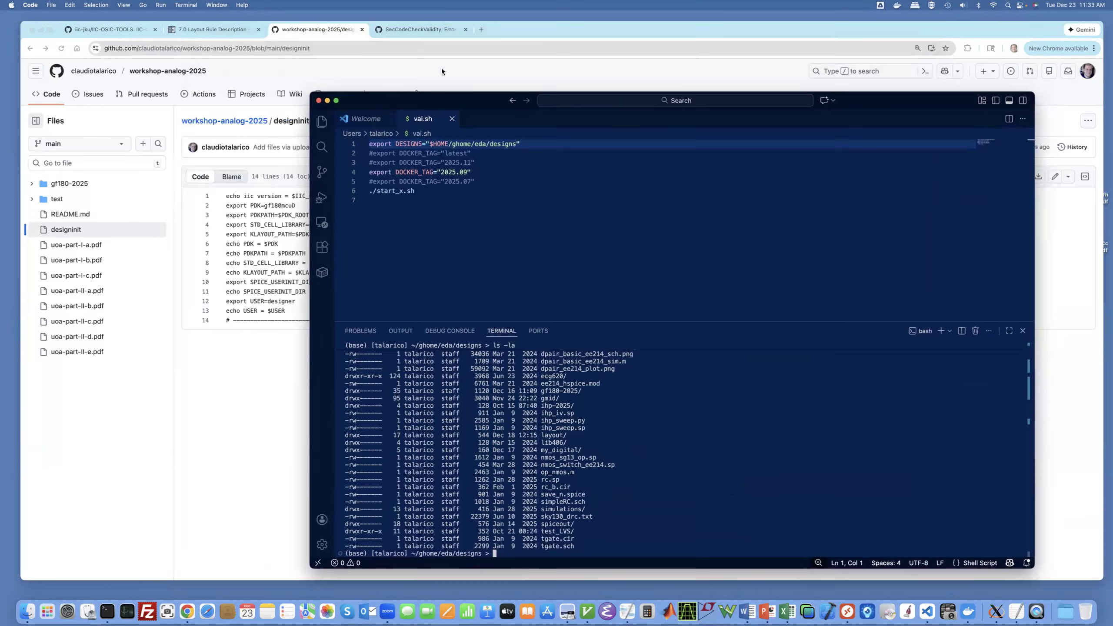
left_click(41, 29)
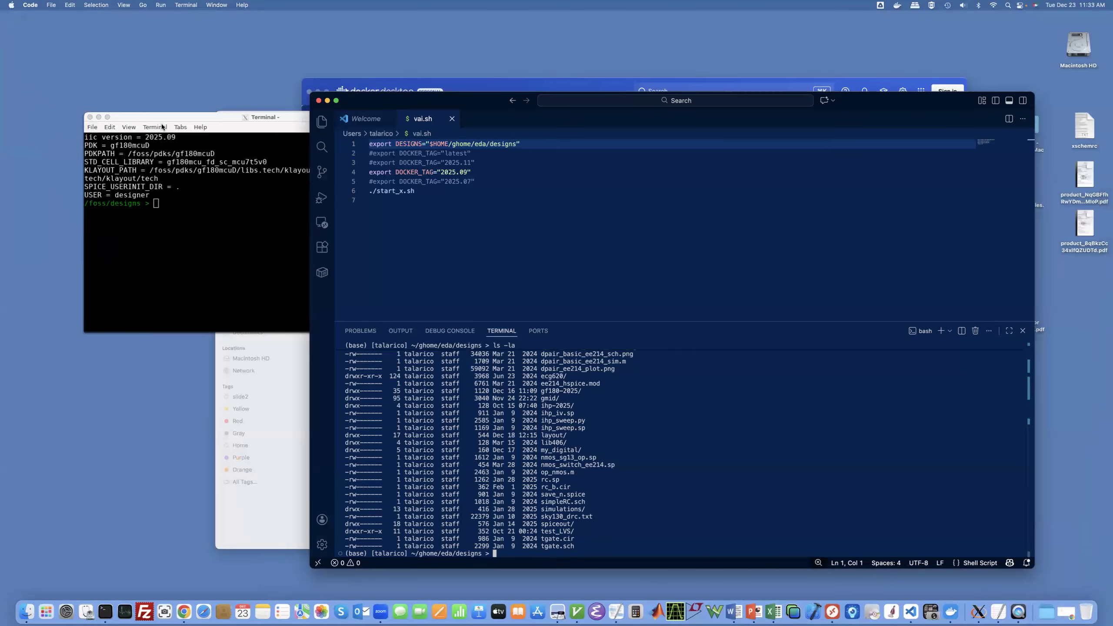
left_click(160, 116)
left_click_drag(159, 117, 154, 144)
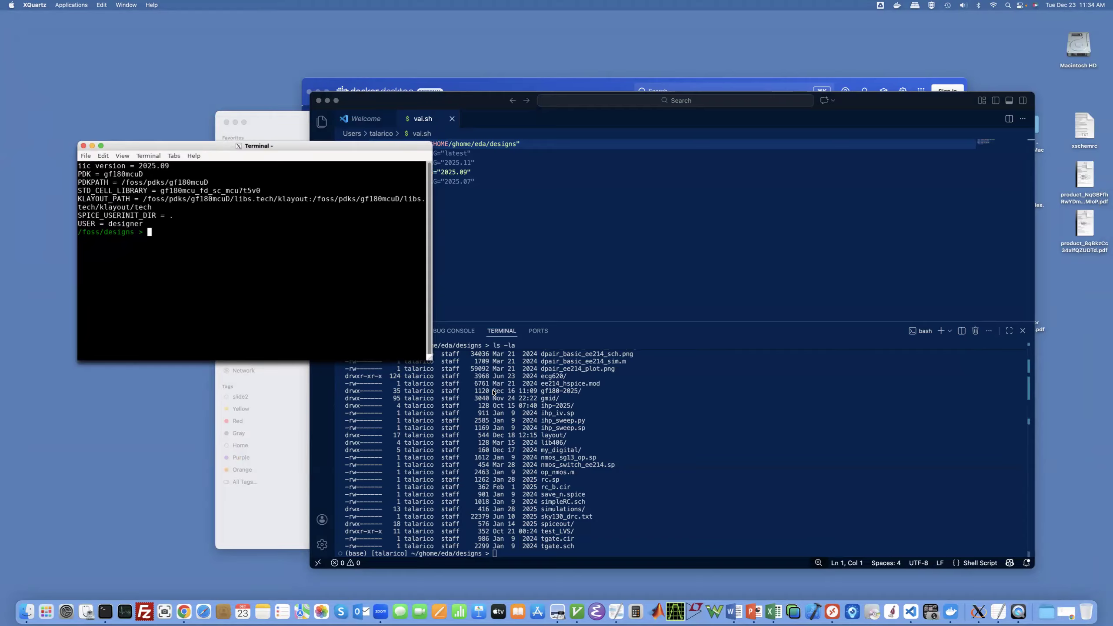
left_click_drag(429, 354, 551, 408)
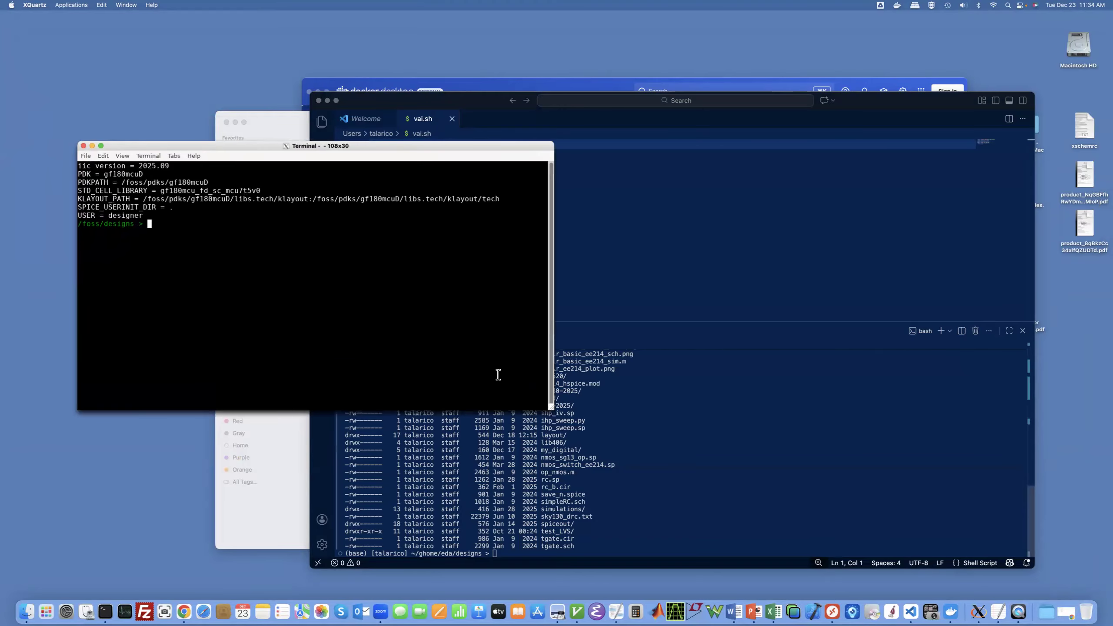
Change to the gf180-2025/ring/ directory in the container's terminal and list its contents.
type("cd ")
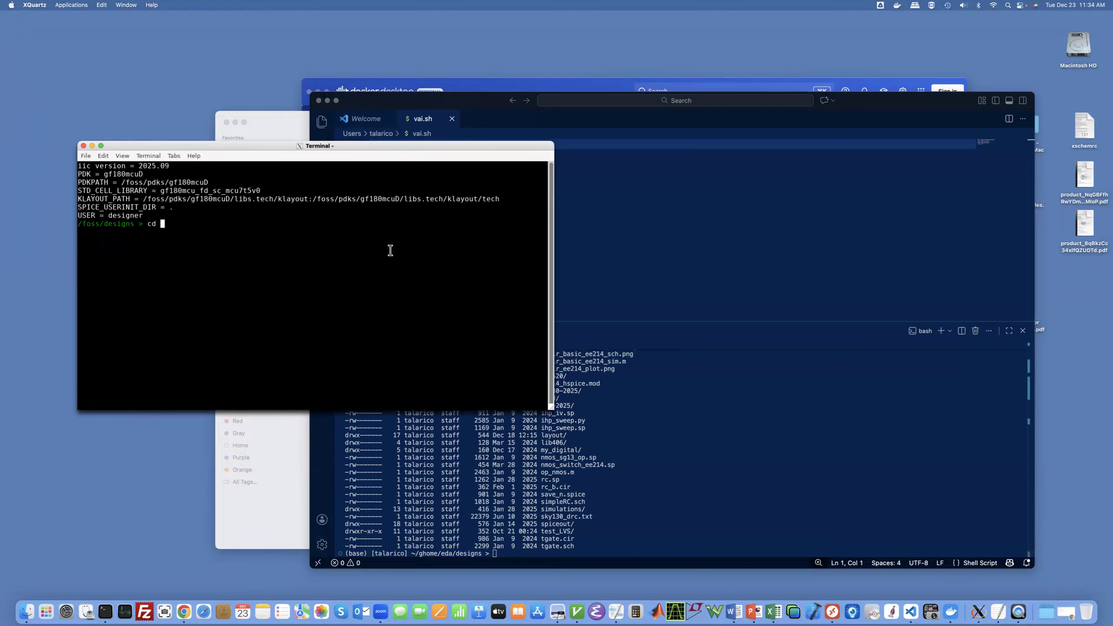
type("gf1")
key("Tab")
type("r")
key("Tab")
key("Return")
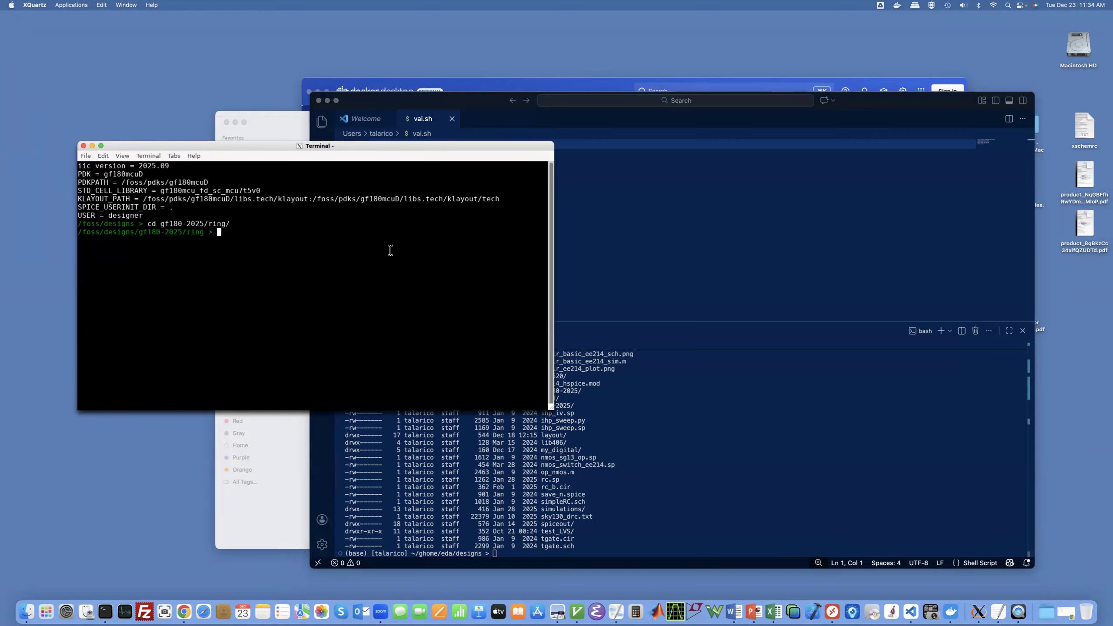
type("ls")
key("Return")
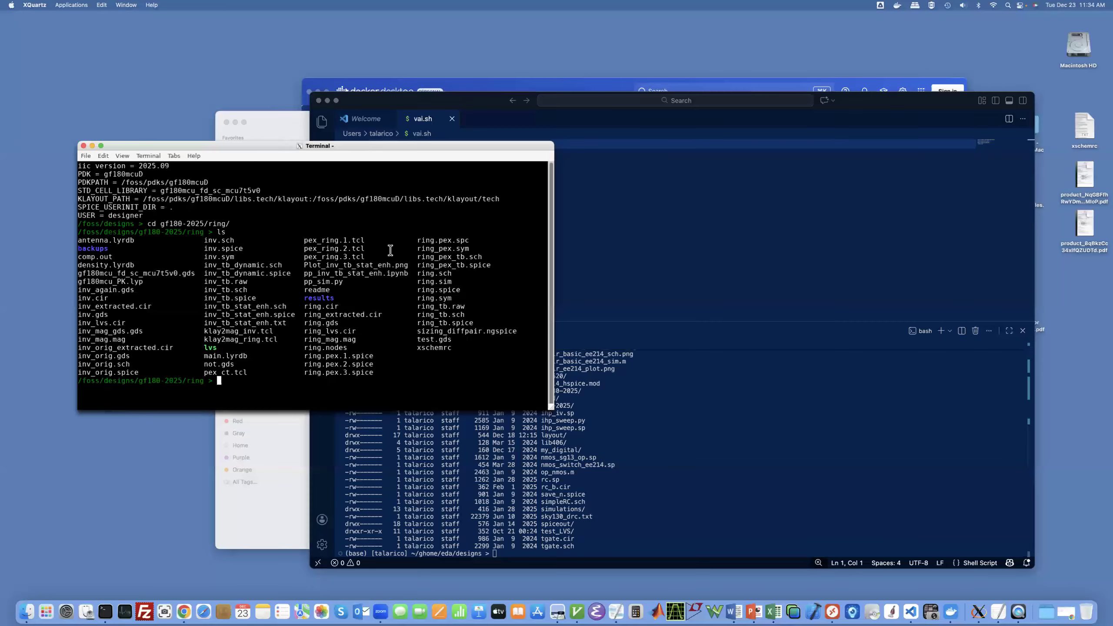
Open inv.gds in KLayout from the container's terminal and enable the Show full hierarchy mode.
type("klayout inv.gds")
key("Return")
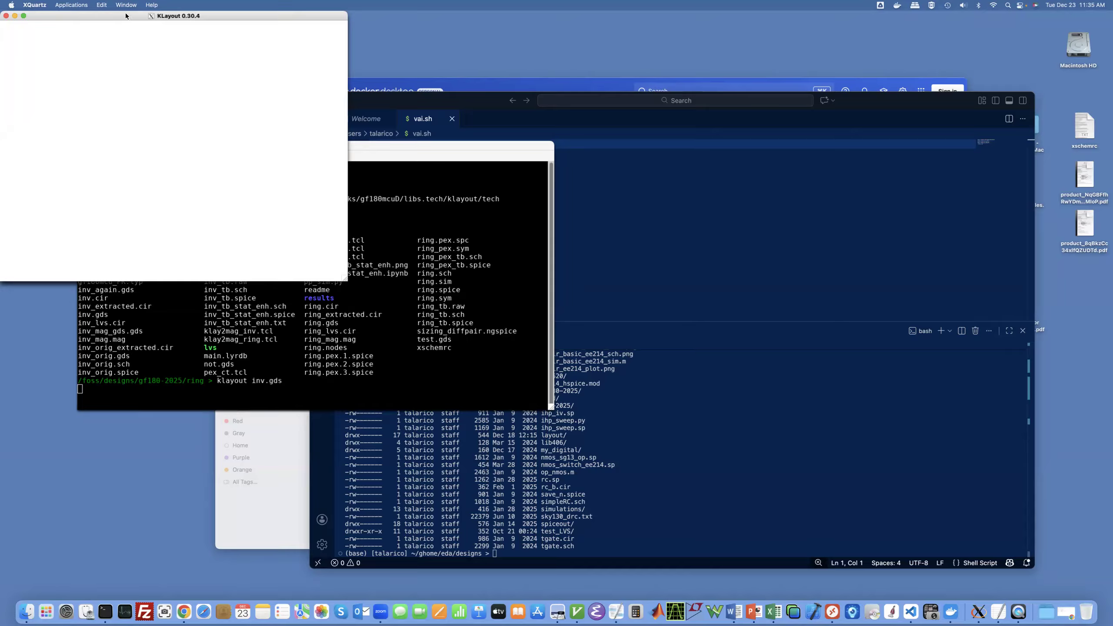
left_click_drag(125, 15, 179, 59)
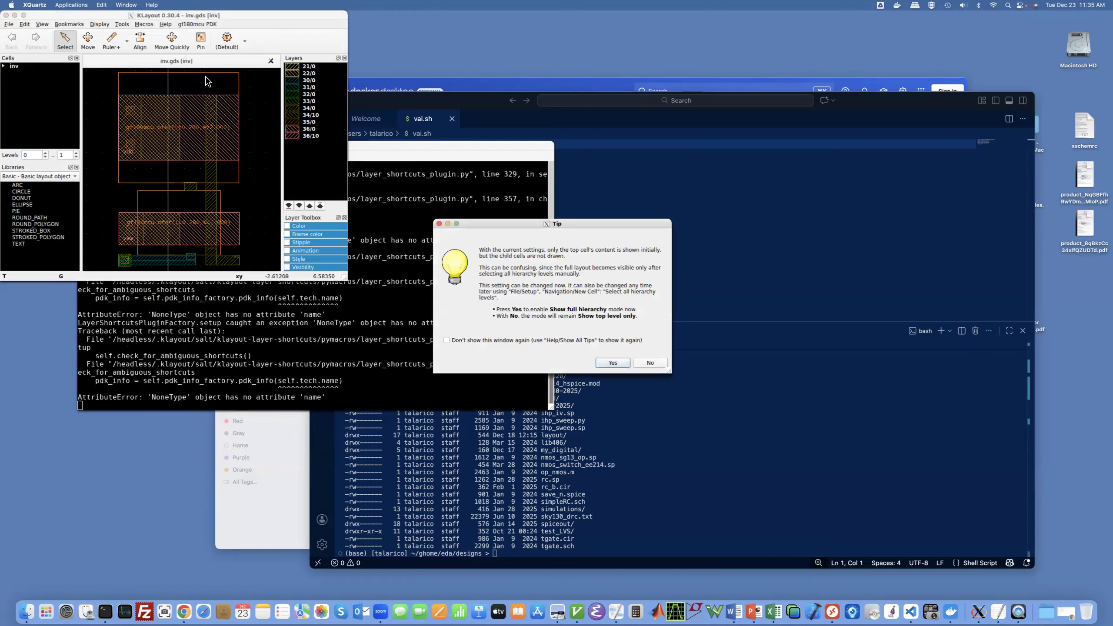
left_click(621, 362)
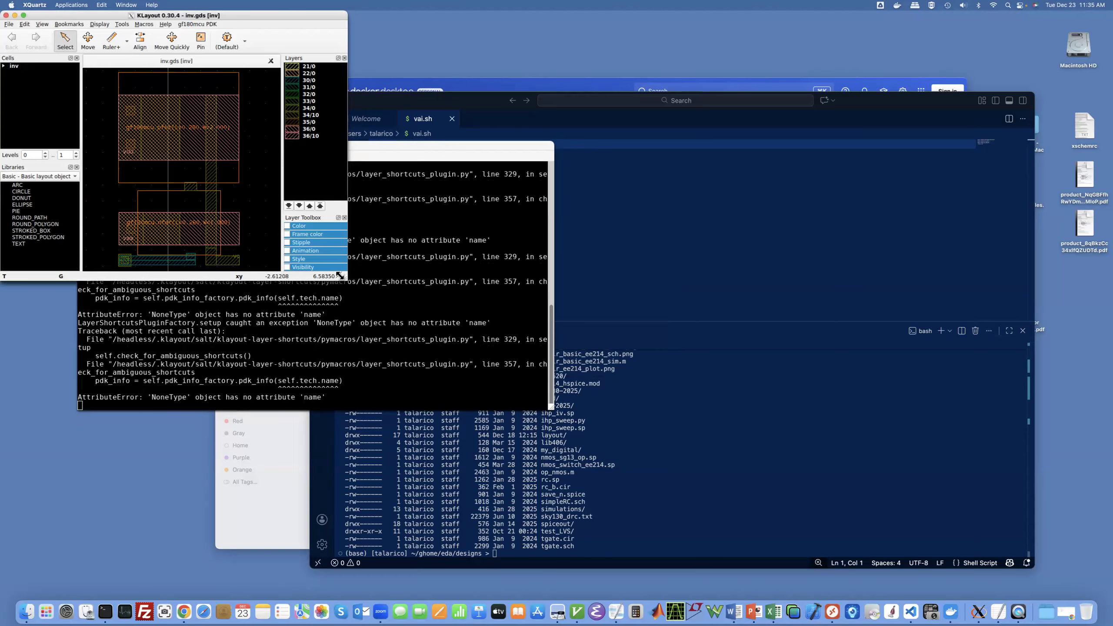
Enlarge the KLayout window and apply the gf180mcu technology to the inverter layout.
left_click_drag(344, 279, 571, 420)
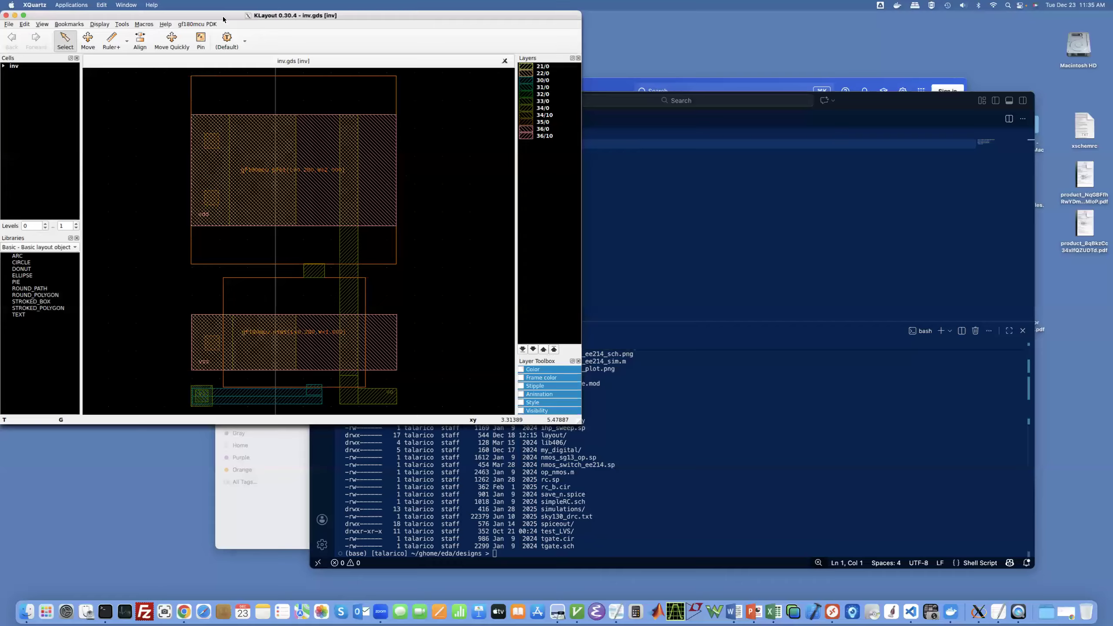
left_click_drag(217, 16, 270, 65)
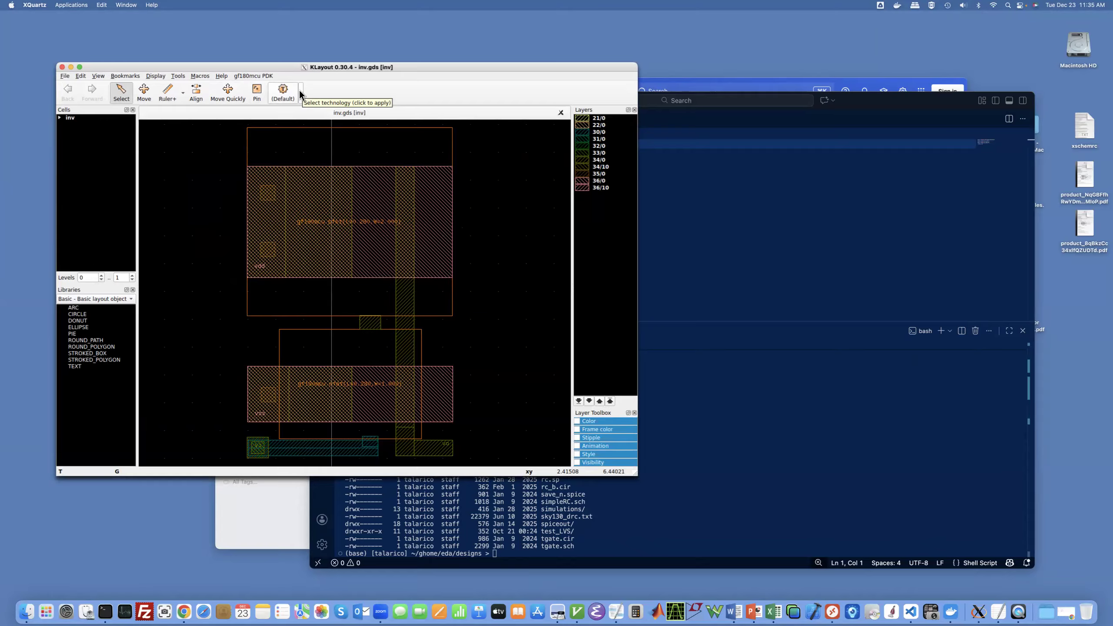
left_click(301, 94)
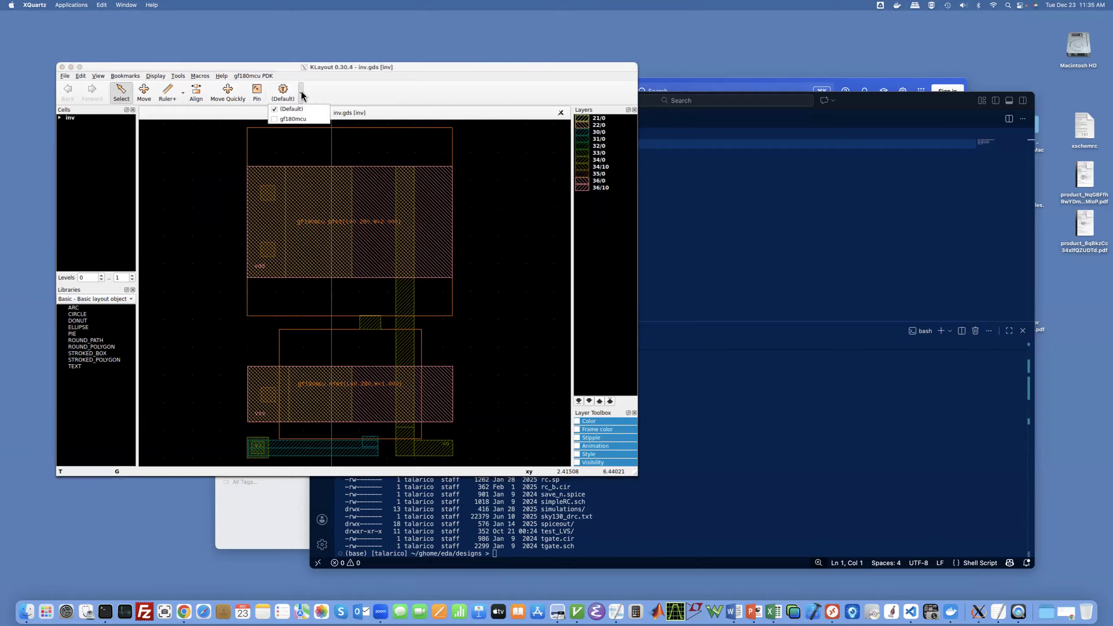
left_click(275, 118)
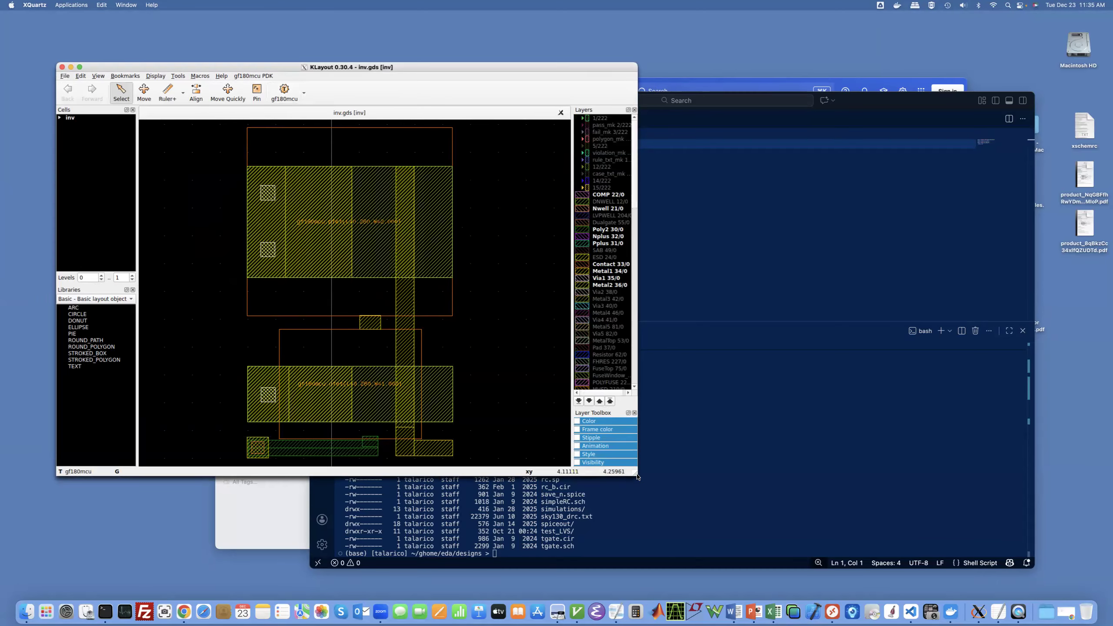
Widen the layer list and hide its empty layers.
left_click_drag(571, 276, 479, 271)
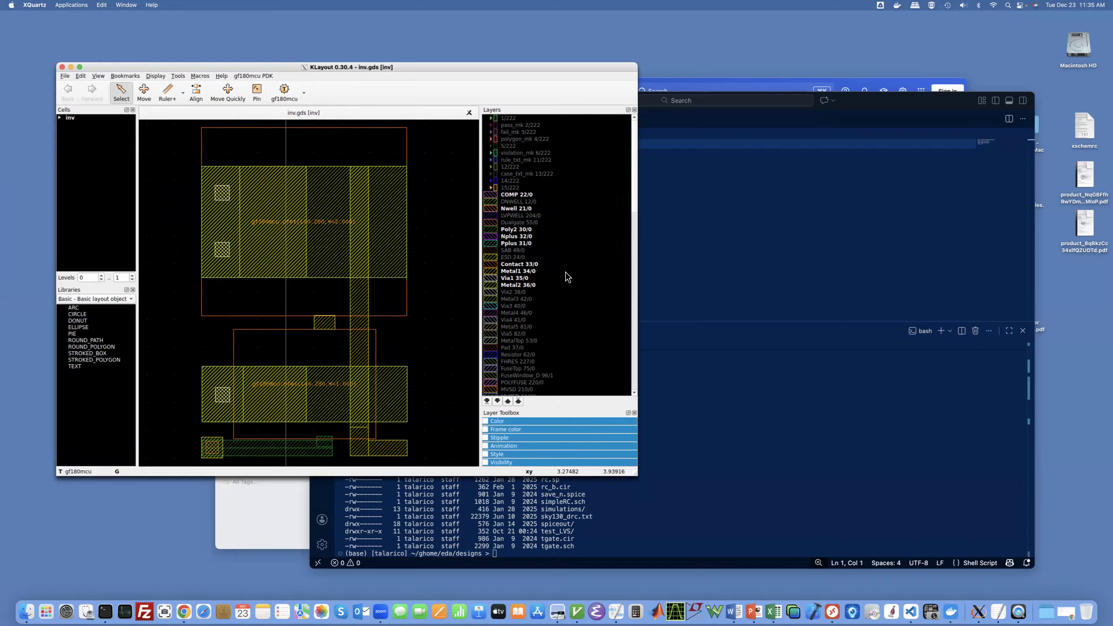
right_click(575, 293)
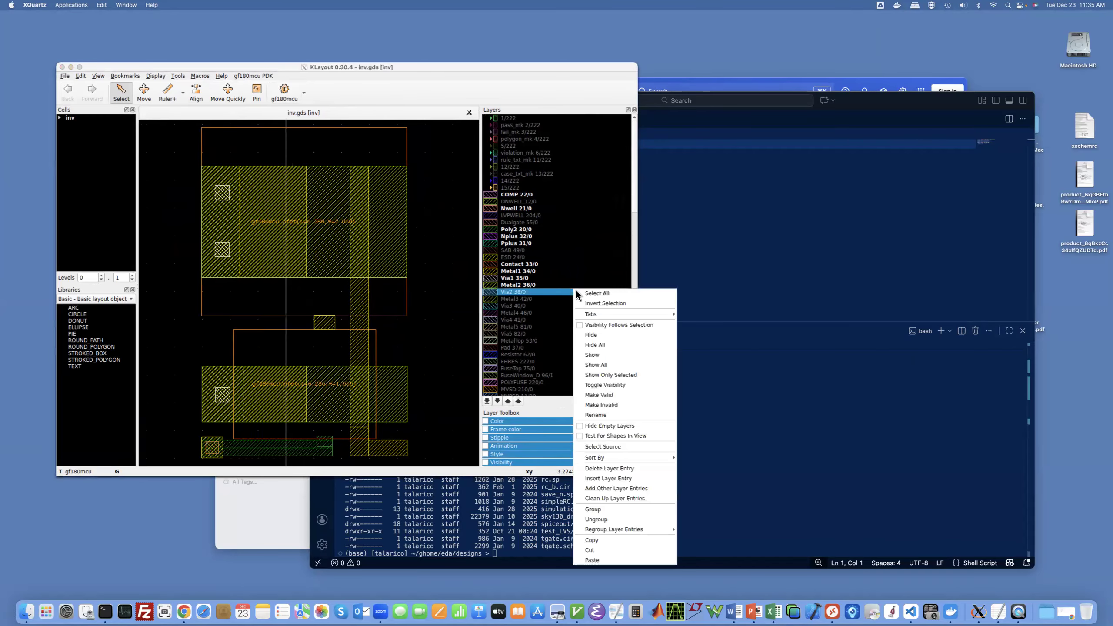
left_click(589, 426)
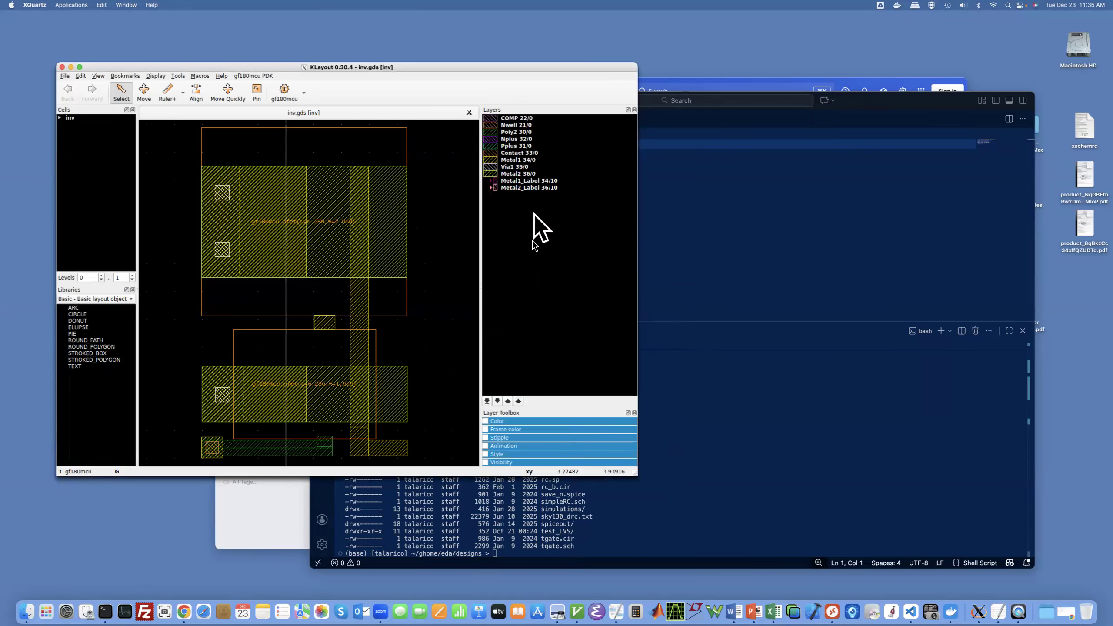
Expand the inv cell's hierarchy and select nfet in the gf180mcu - GF180MCU Pcells library.
left_click(60, 118)
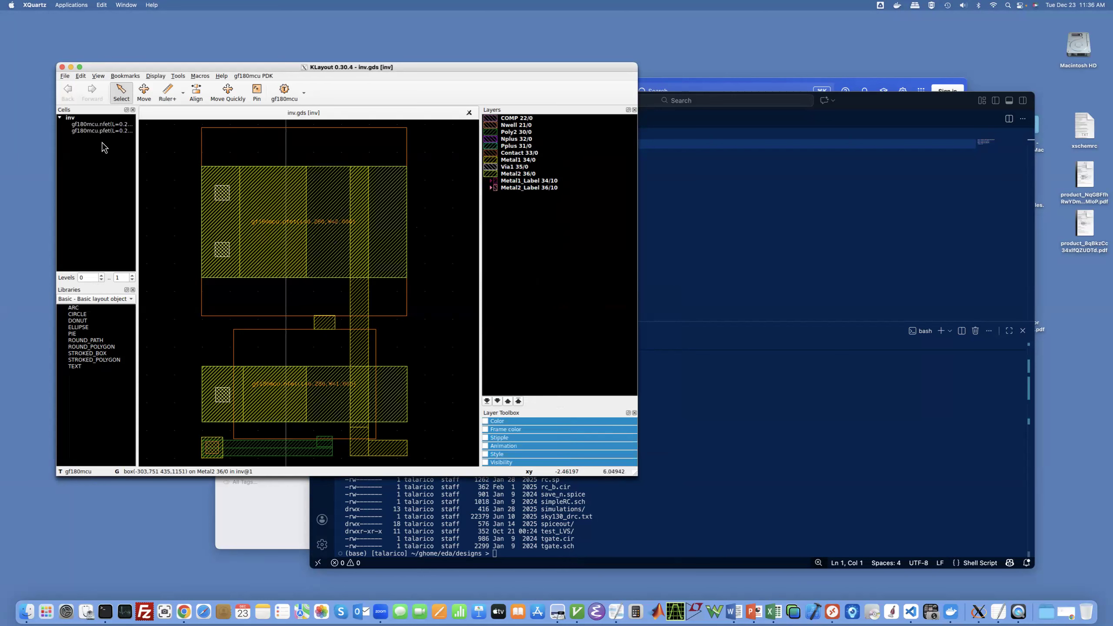
left_click_drag(137, 163, 202, 167)
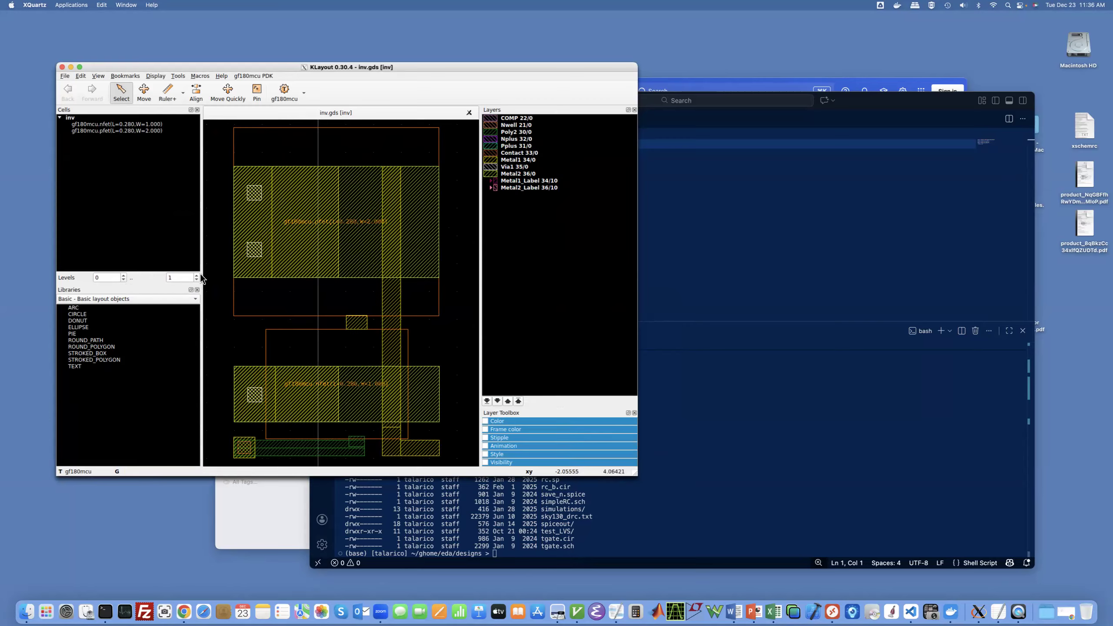
left_click(194, 300)
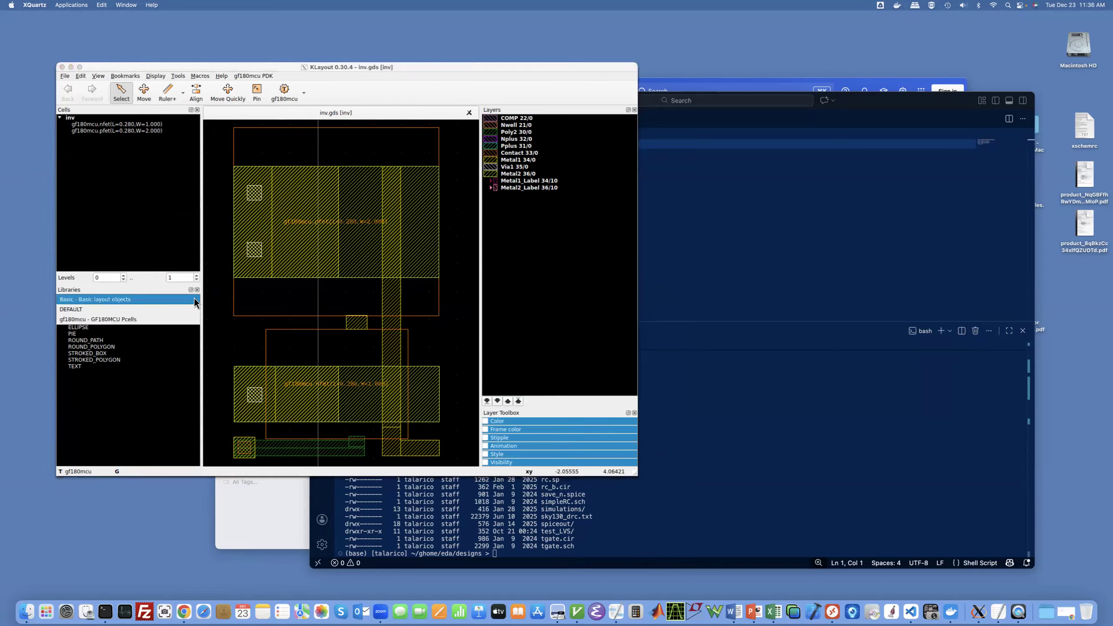
left_click(188, 323)
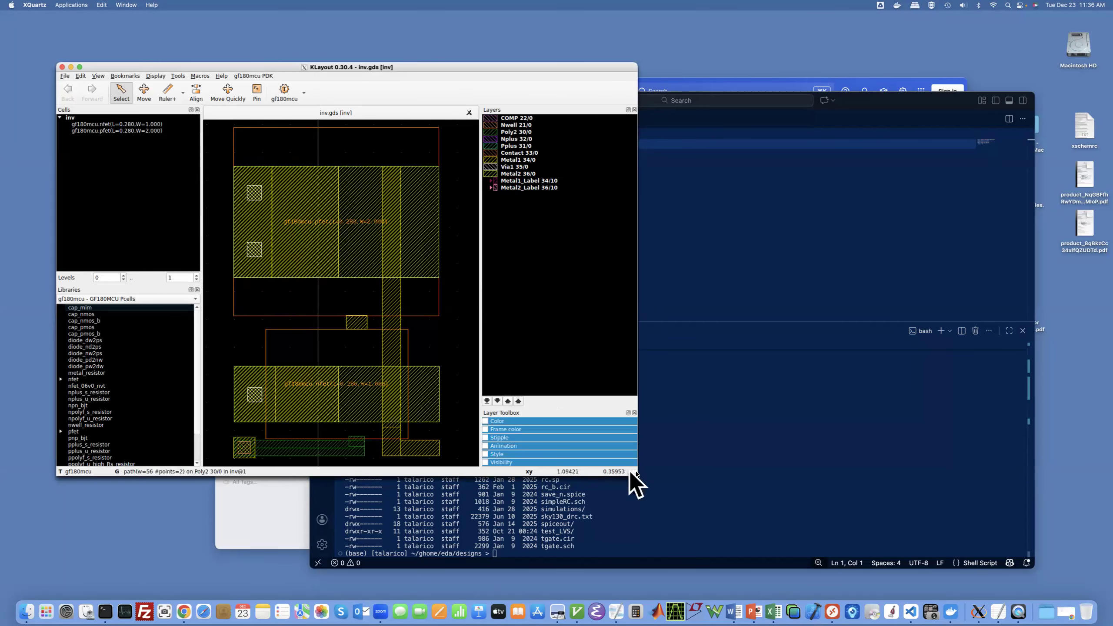
left_click_drag(634, 474, 662, 571)
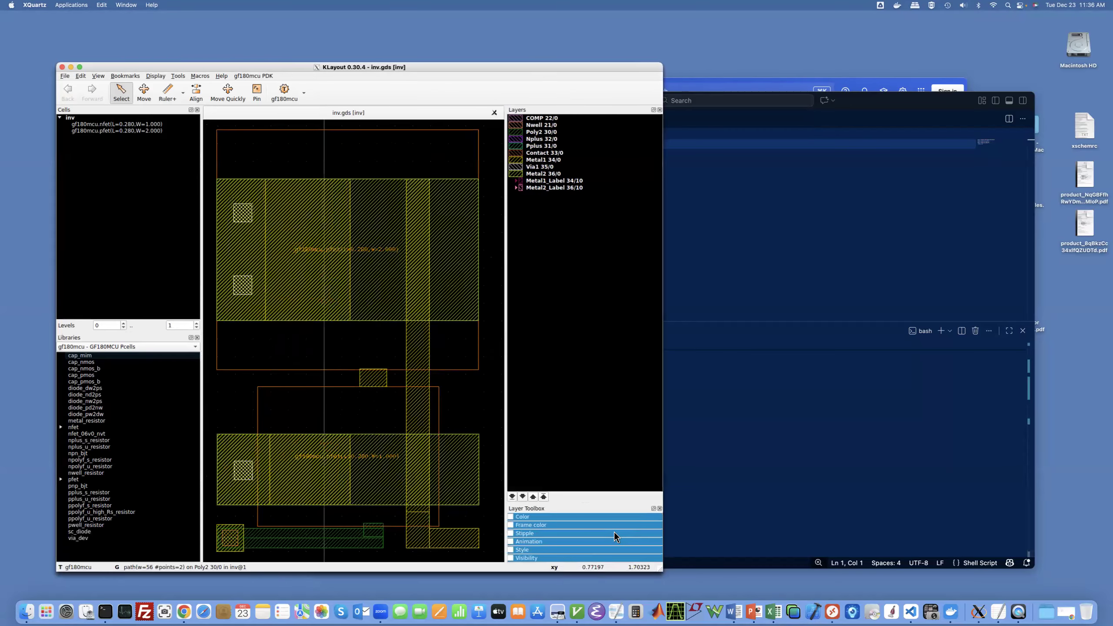
left_click(74, 429)
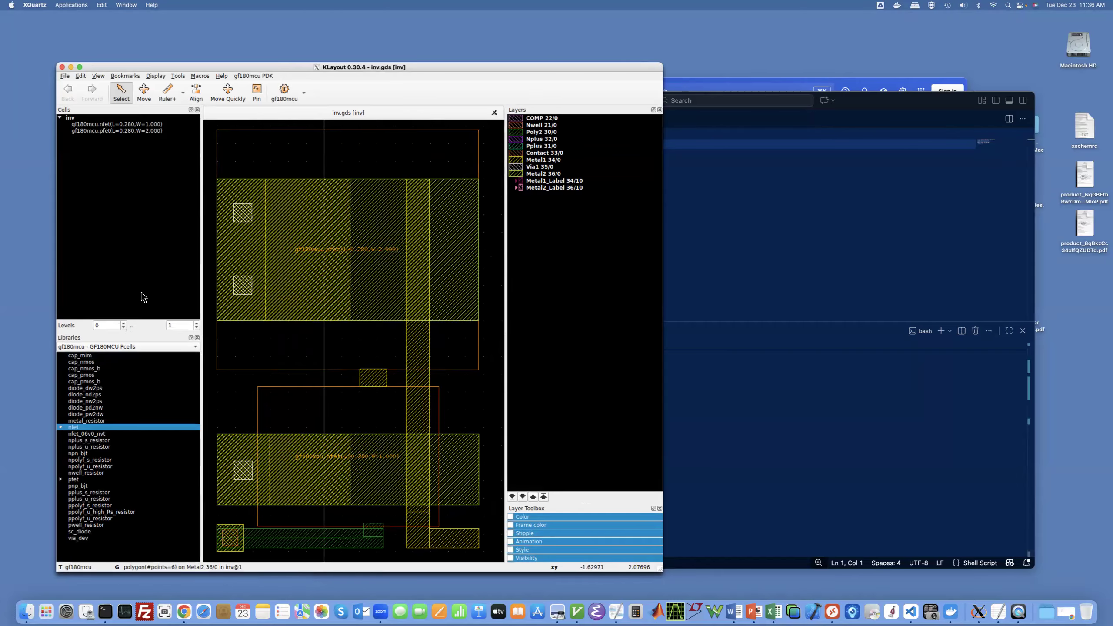
Exit KLayout and minimize the container's terminal window.
left_click_drag(172, 69, 189, 49)
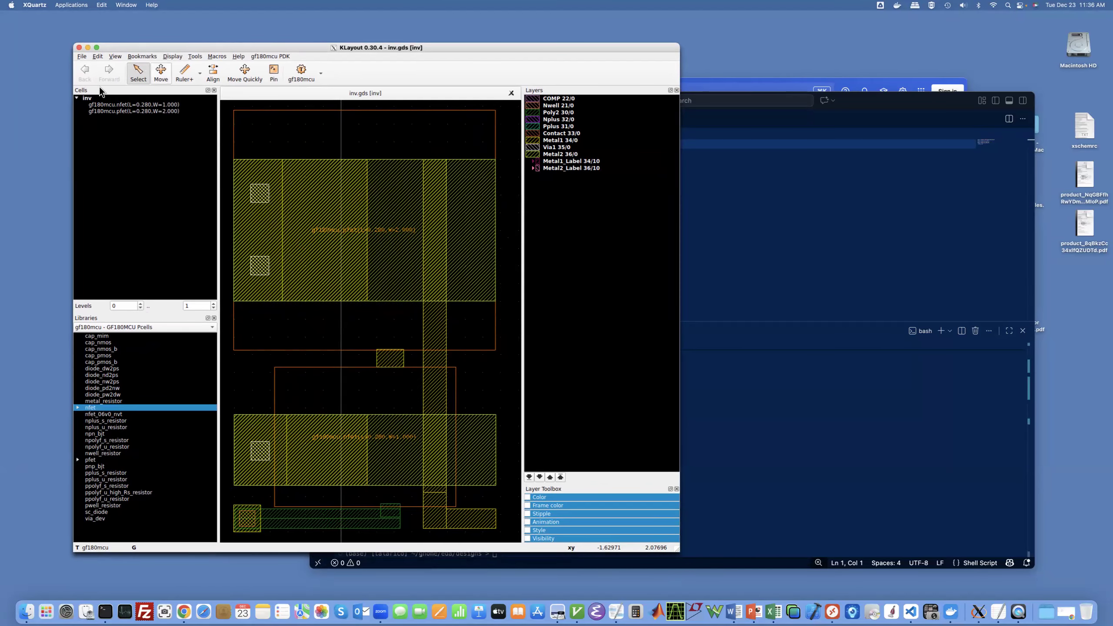
left_click(83, 58)
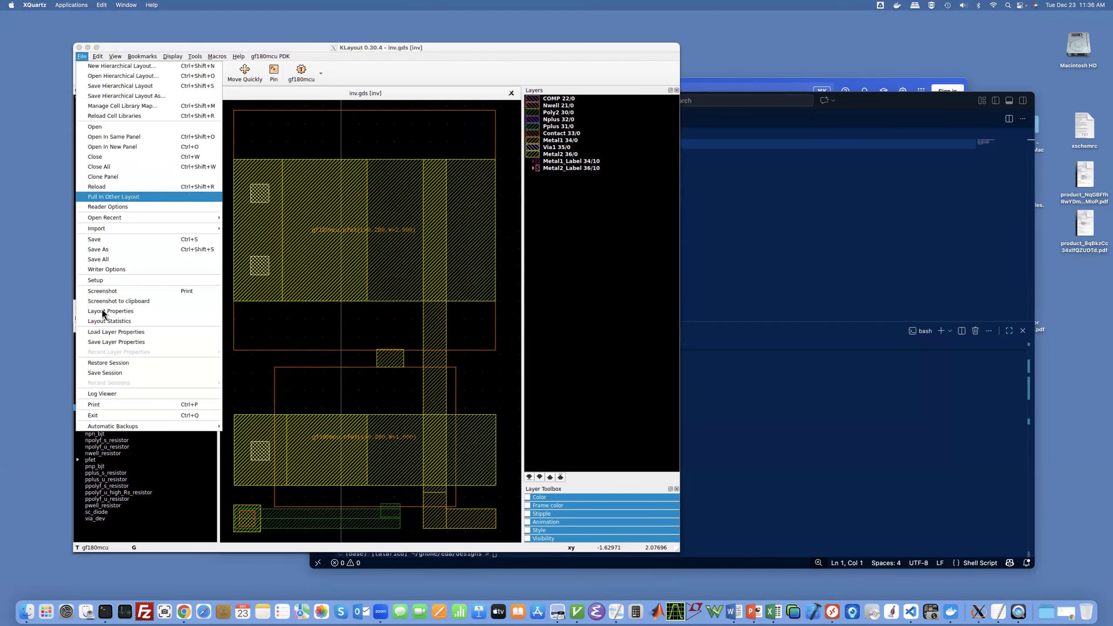
left_click(116, 415)
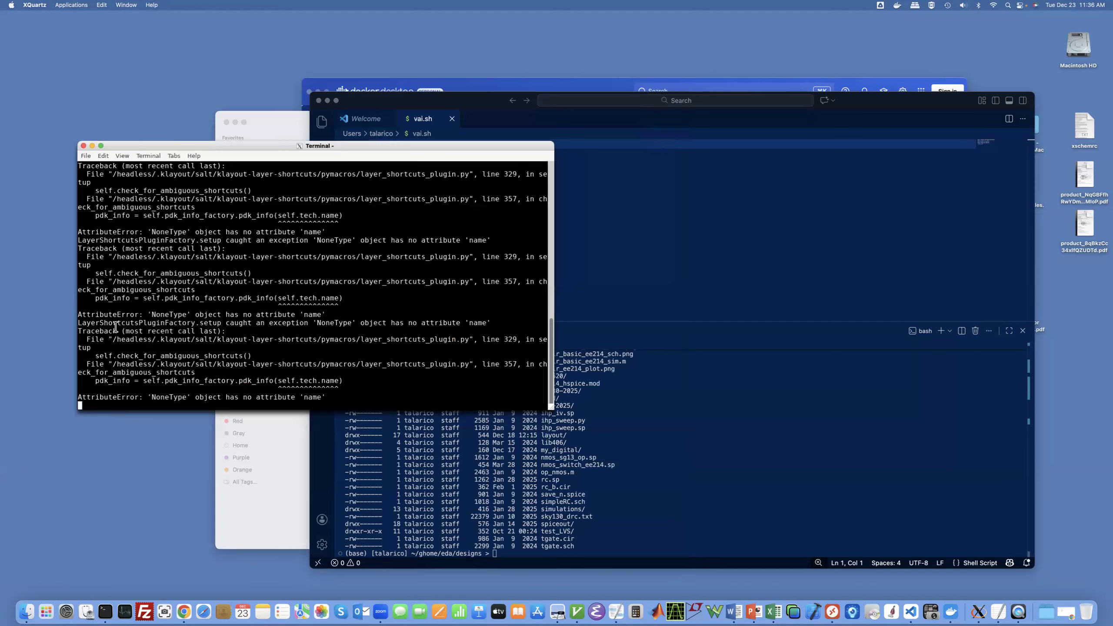
key("Return")
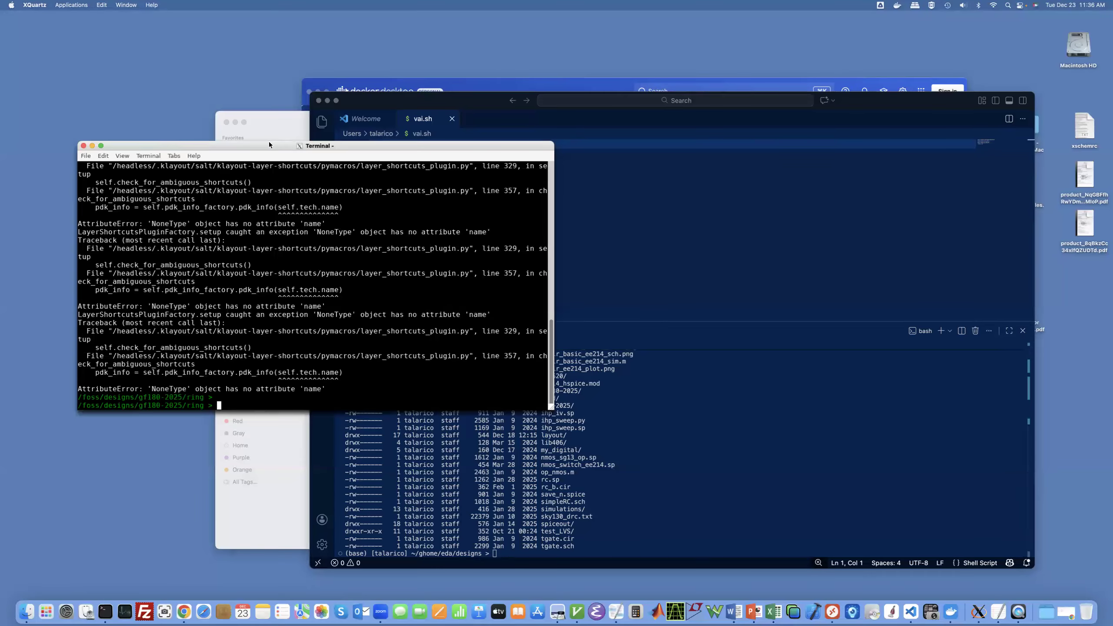
left_click(92, 146)
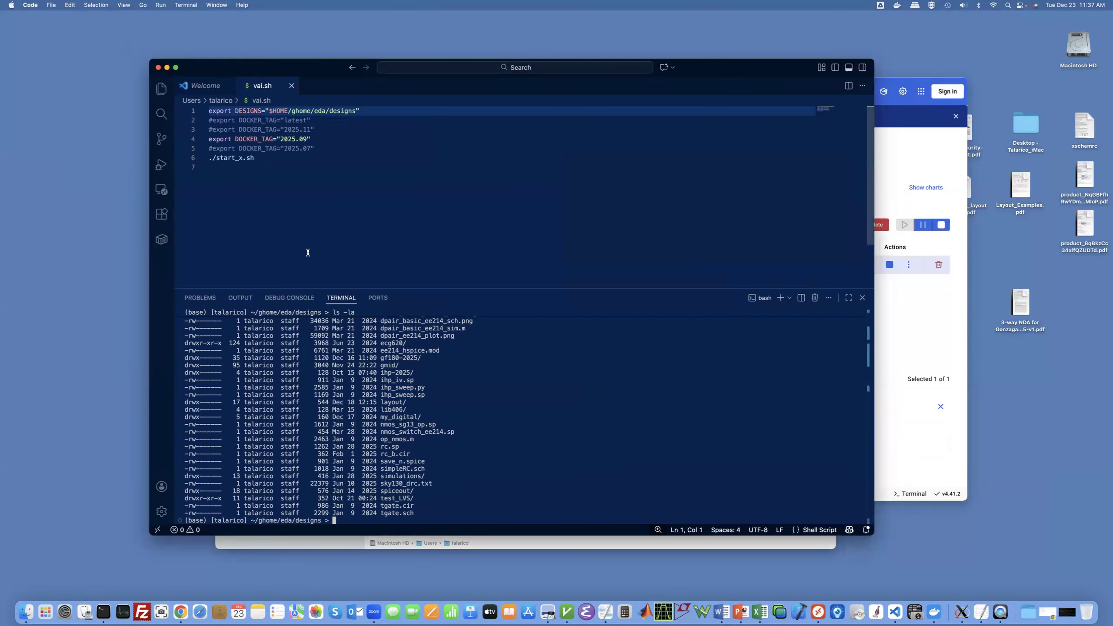
Enlarge the terminal area and attach a new window to the running iic-osic-tools:2025.09 X server container.
left_click_drag(395, 289, 395, 242)
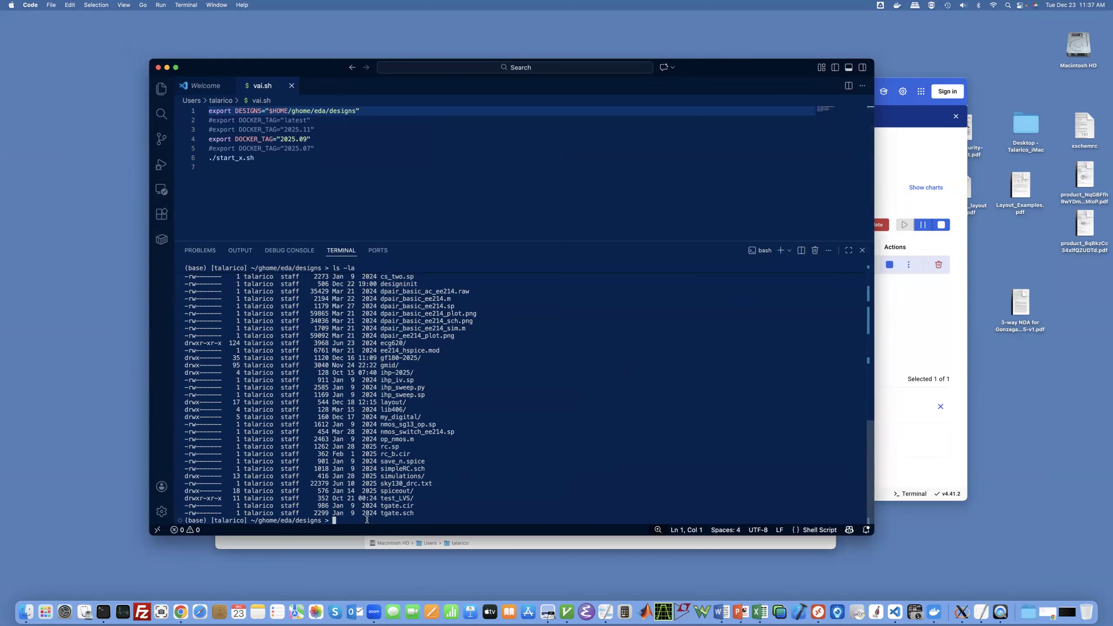
left_click(158, 530)
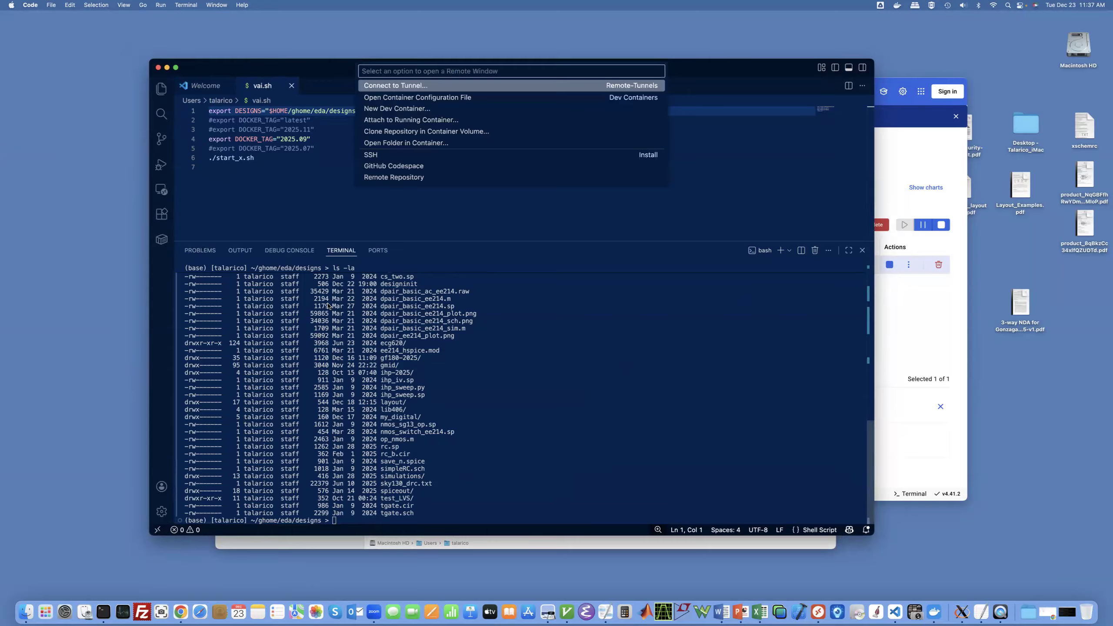
left_click(403, 121)
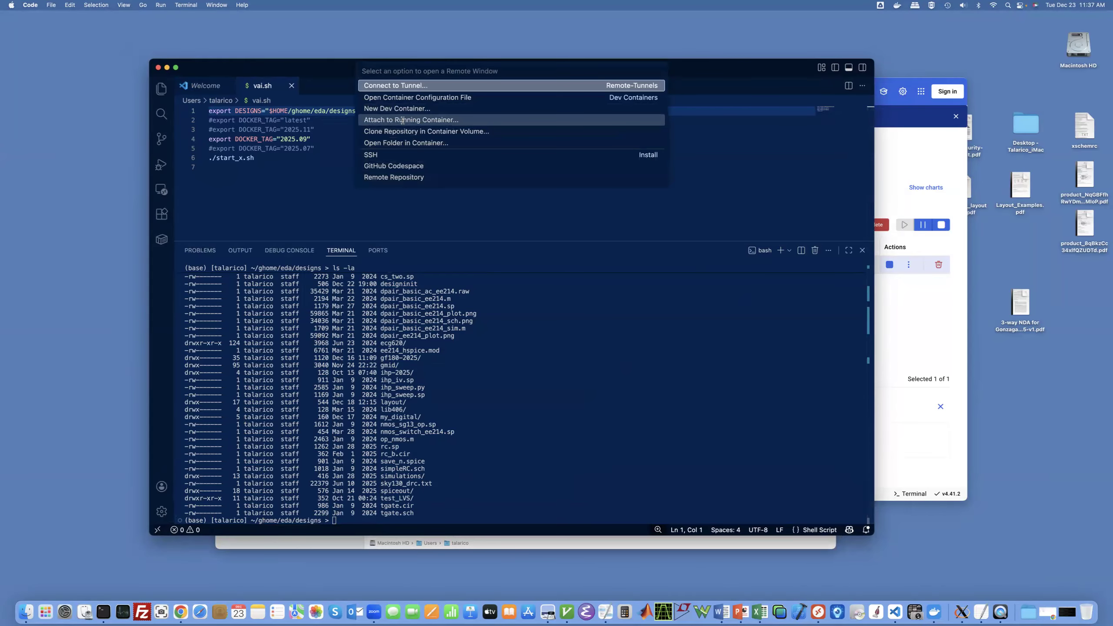
left_click(424, 86)
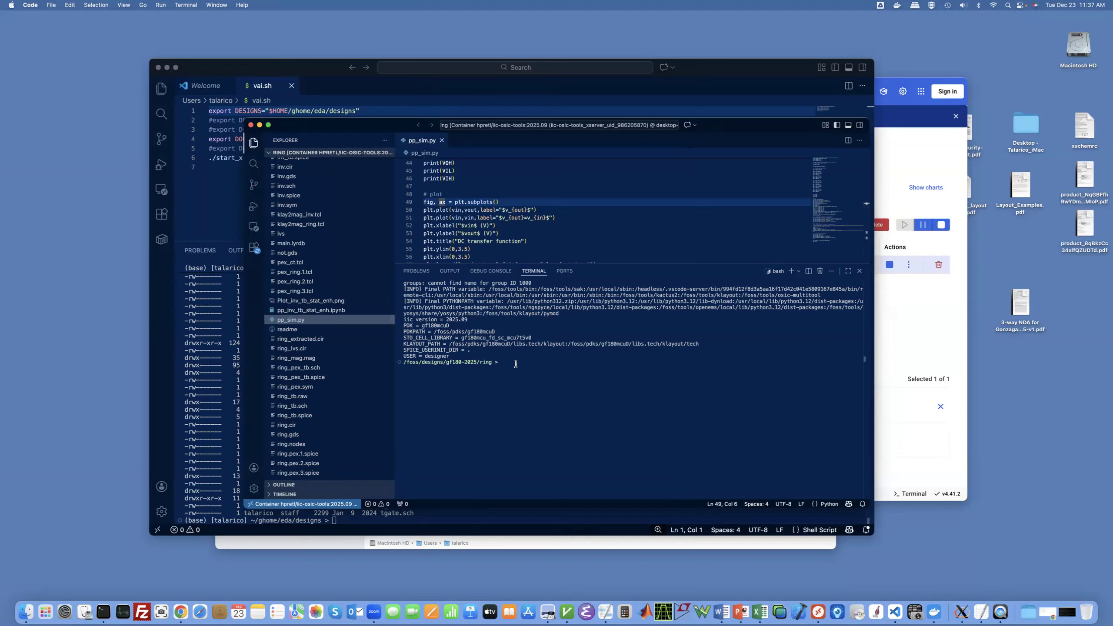
Close the local window containing vai.sh and keep the window attached to the container open.
left_click(512, 362)
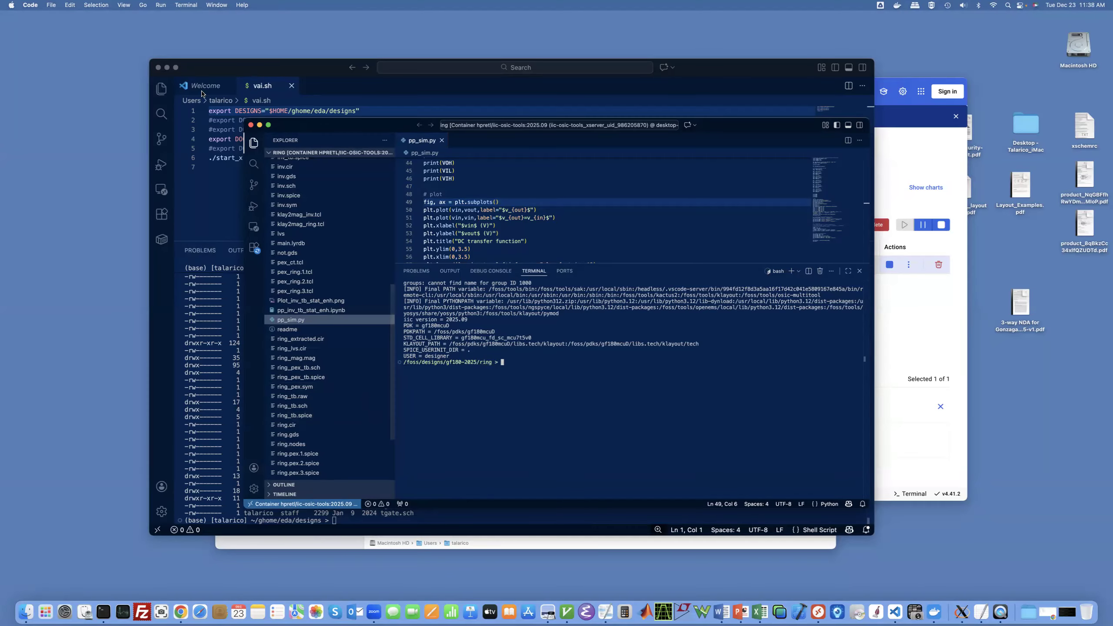
left_click(233, 394)
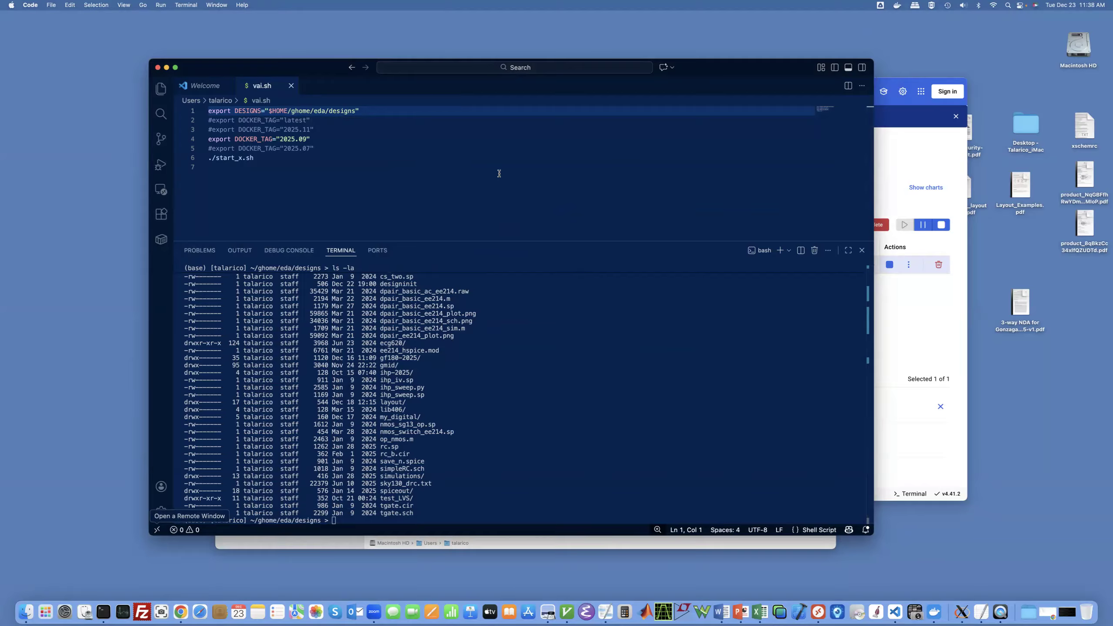
left_click(159, 67)
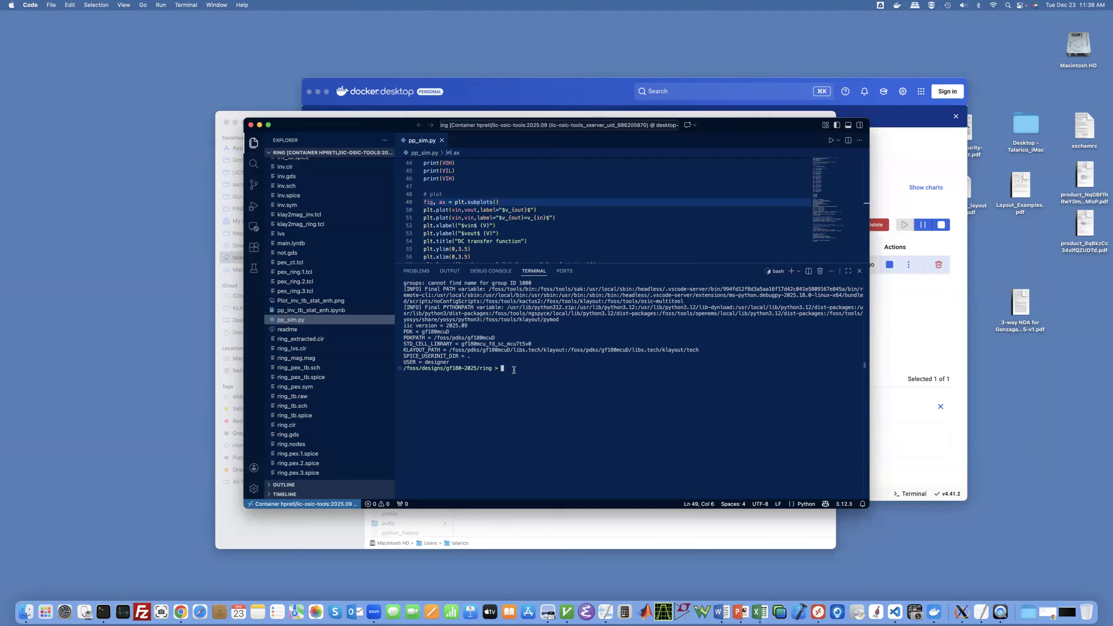
Open inv.gds in KLayout from the container window's terminal, then expand the inv cell's hierarchy.
type("ayout inv.gds")
key("Return")
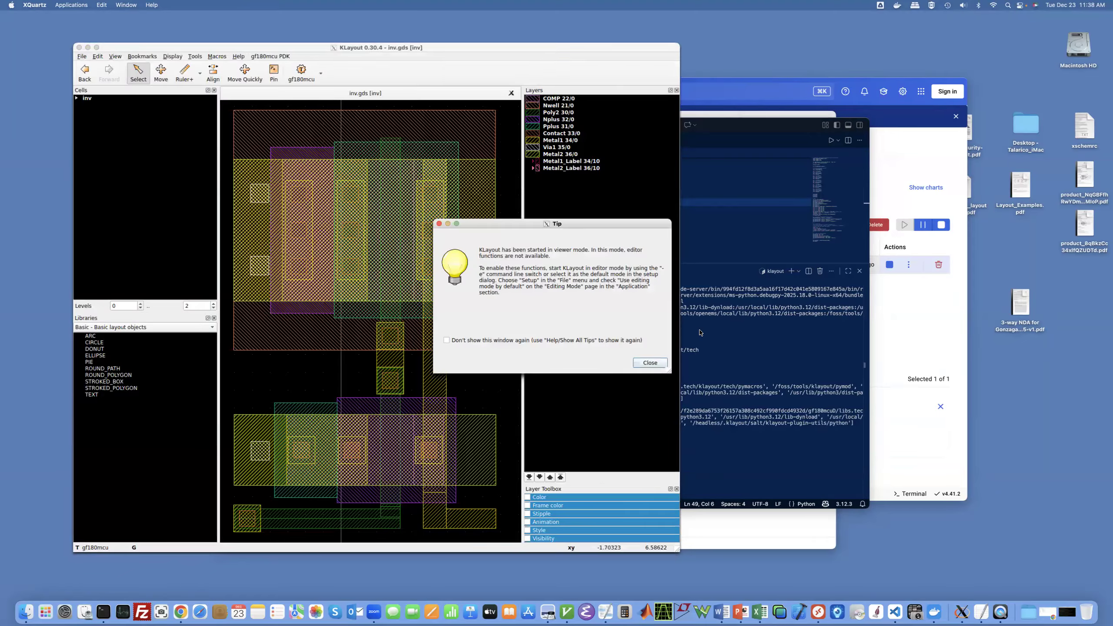
left_click(652, 362)
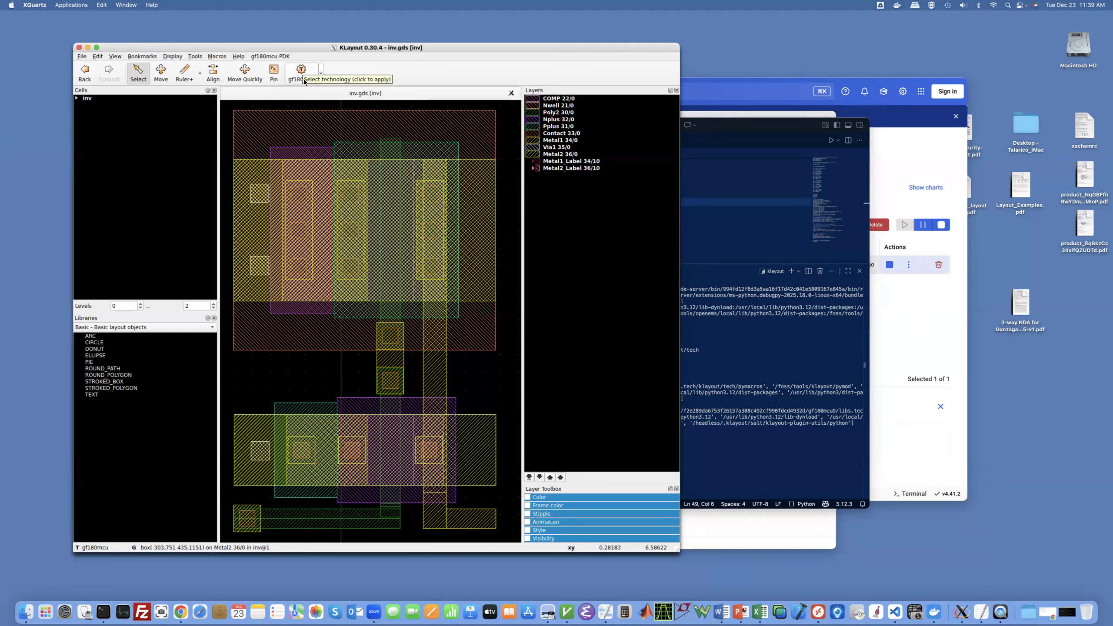
left_click(76, 98)
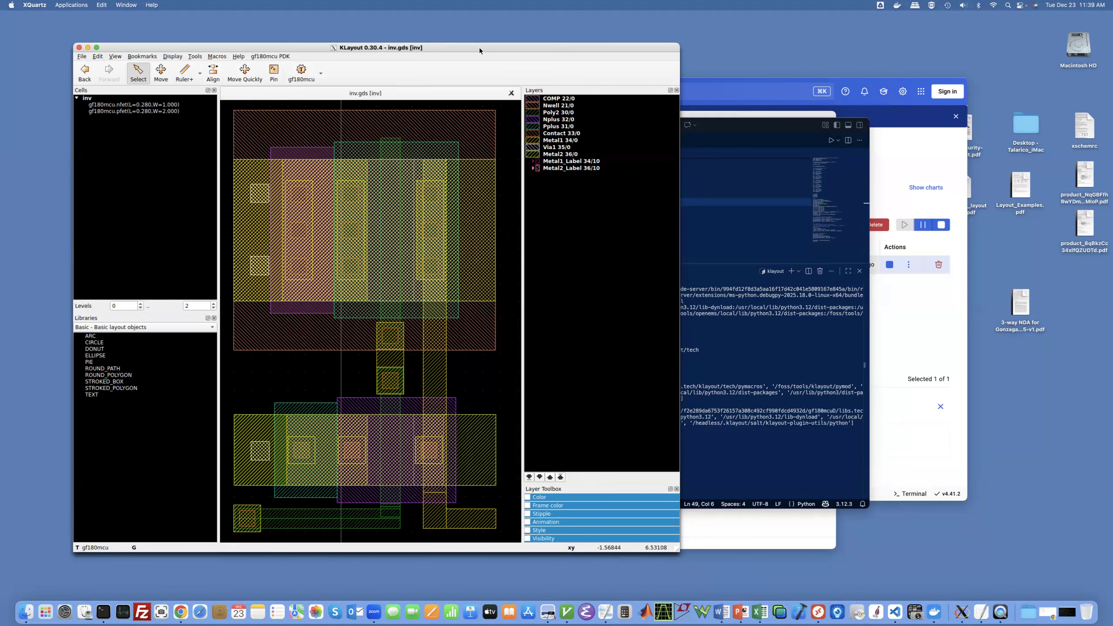
left_click_drag(479, 48, 503, 50)
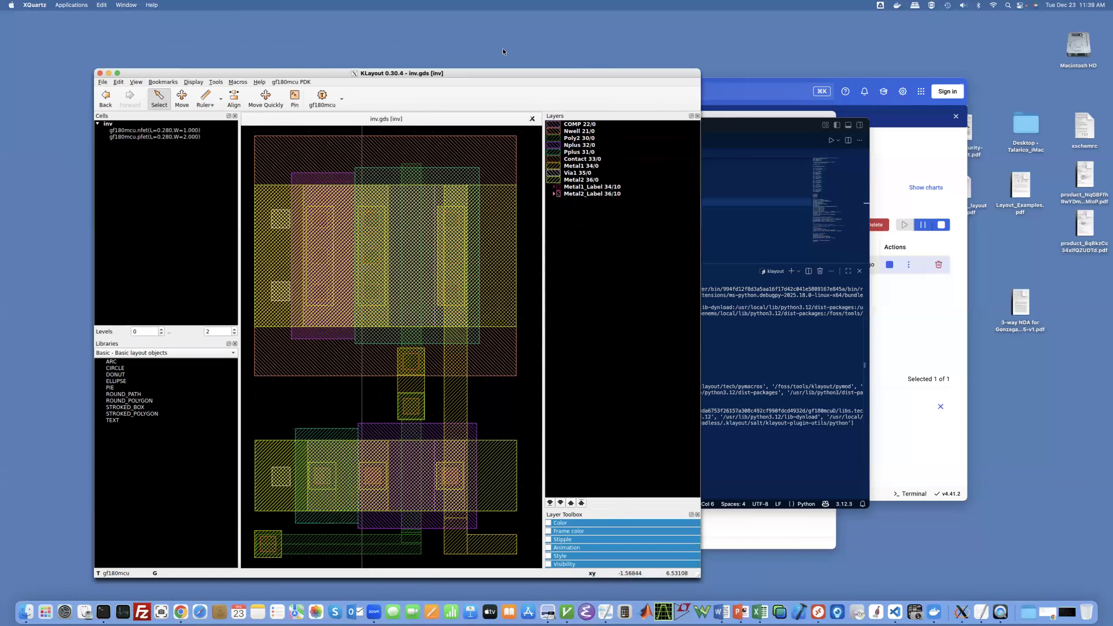